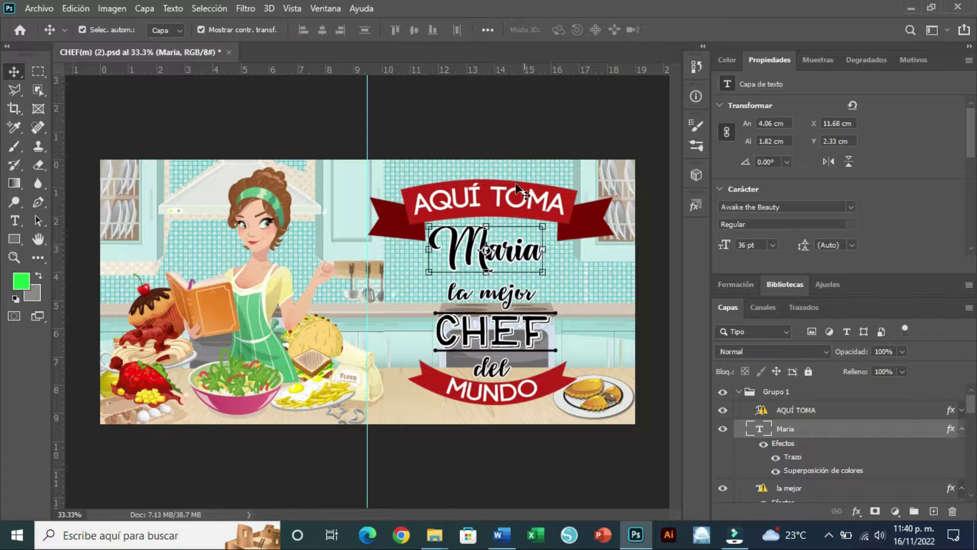
Replace the name text beneath the AQUÍ TOMA banner with the first recipient's name
{"action": "left_click", "coordinate": [495, 468]}
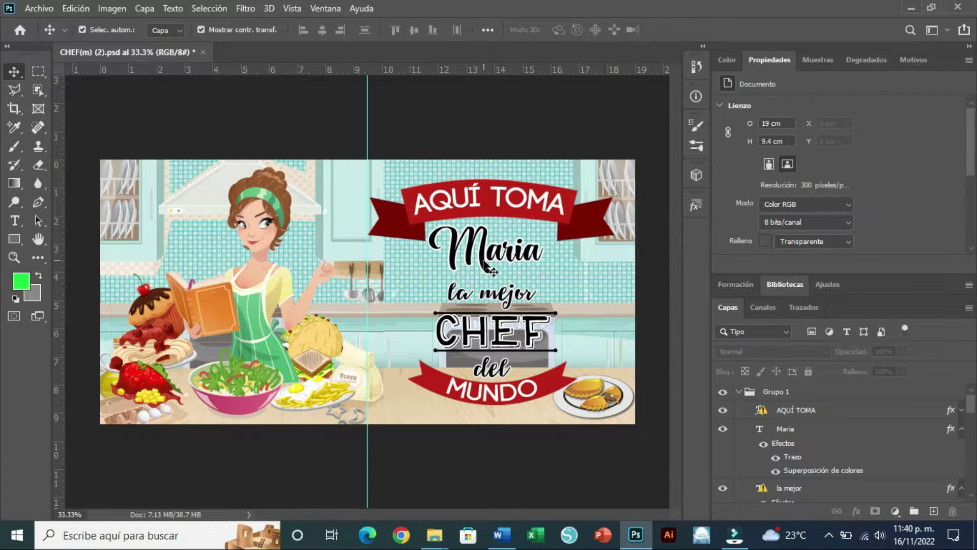
{"action": "left_click", "coordinate": [485, 265]}
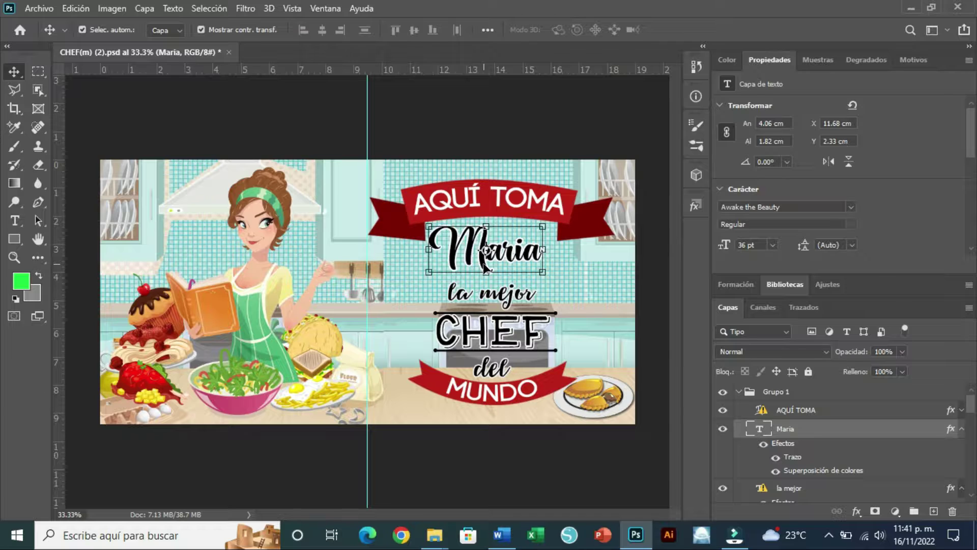
{"action": "double_click", "coordinate": [485, 264]}
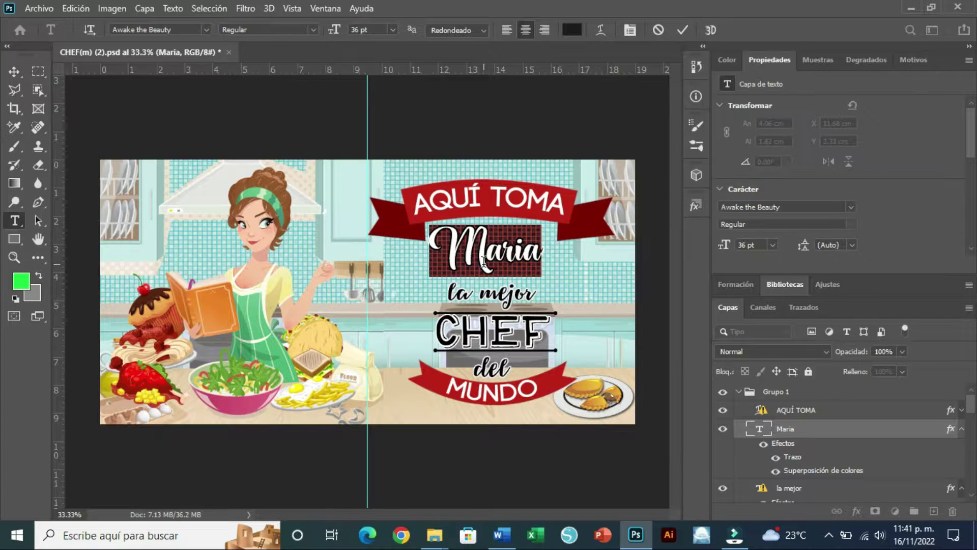
{"action": "type", "text": "lalo"}
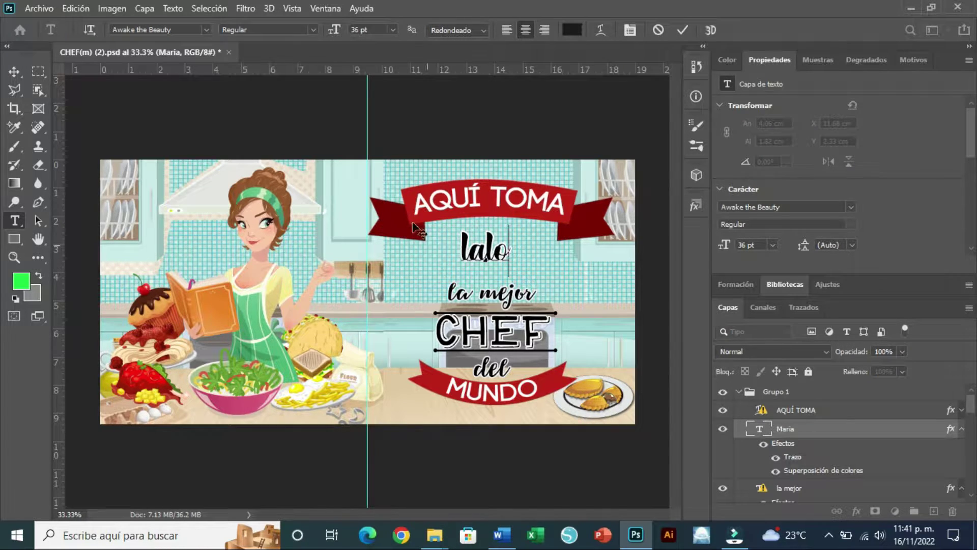
{"action": "left_click", "coordinate": [287, 111]}
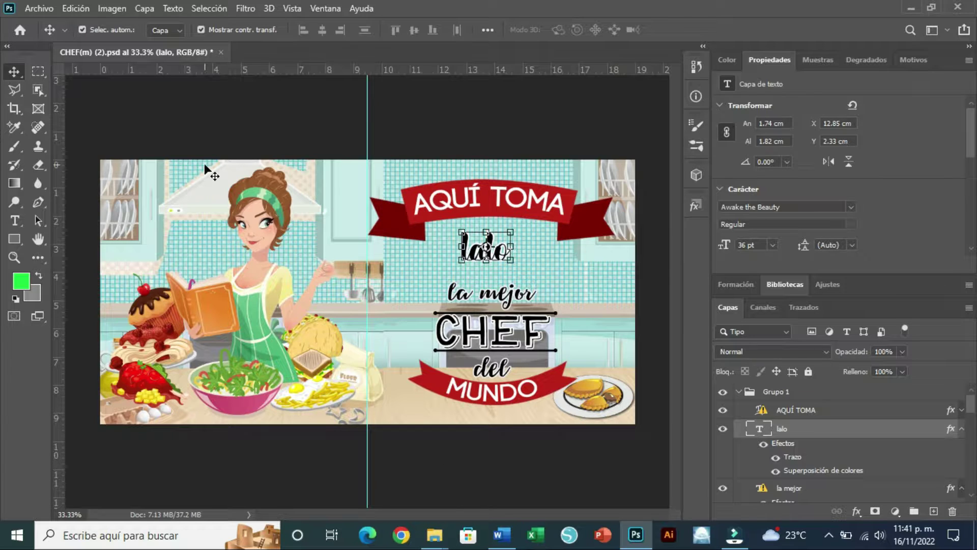
Export the personalized design as a PNG named 1 in the plantillas ejemplo folder
{"action": "left_click", "coordinate": [42, 9]}
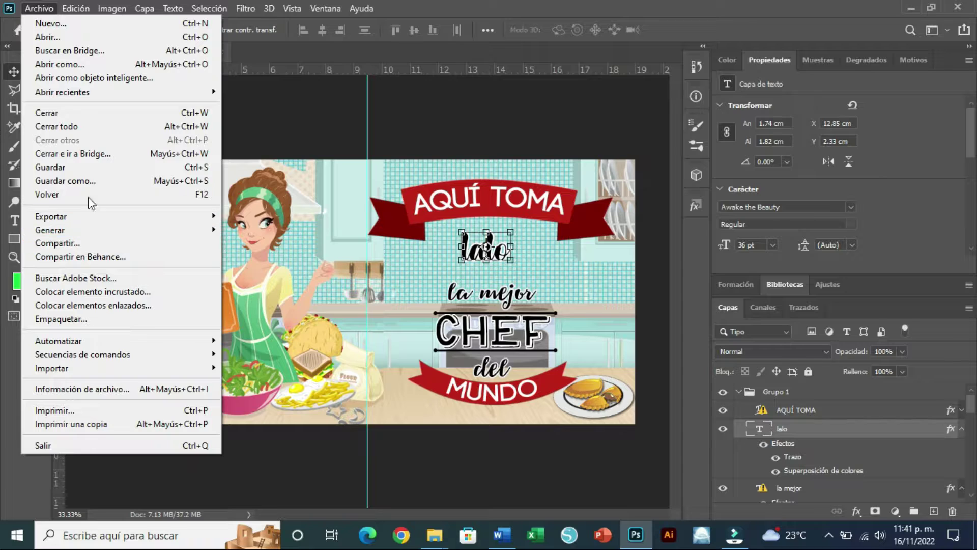
{"action": "mouse_move", "coordinate": [98, 222]}
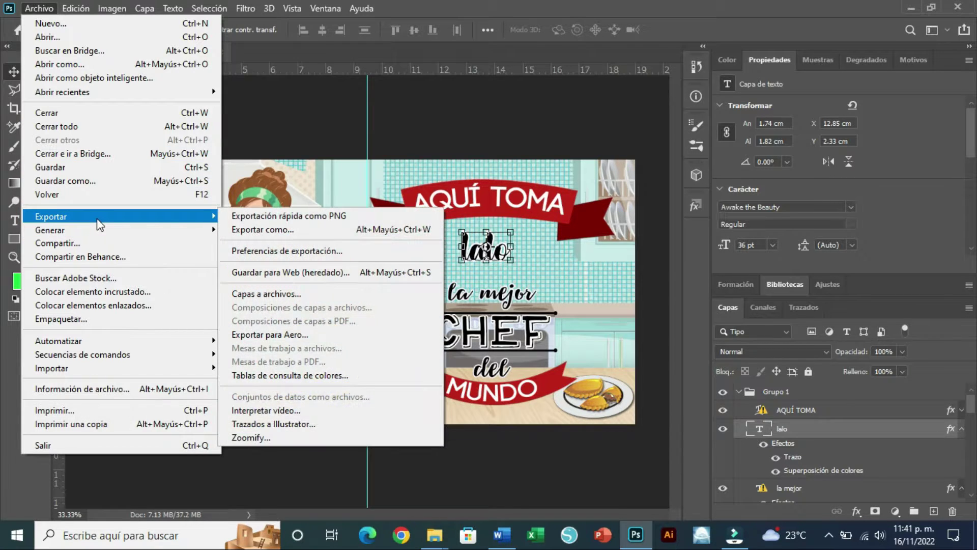
{"action": "left_click", "coordinate": [321, 216]}
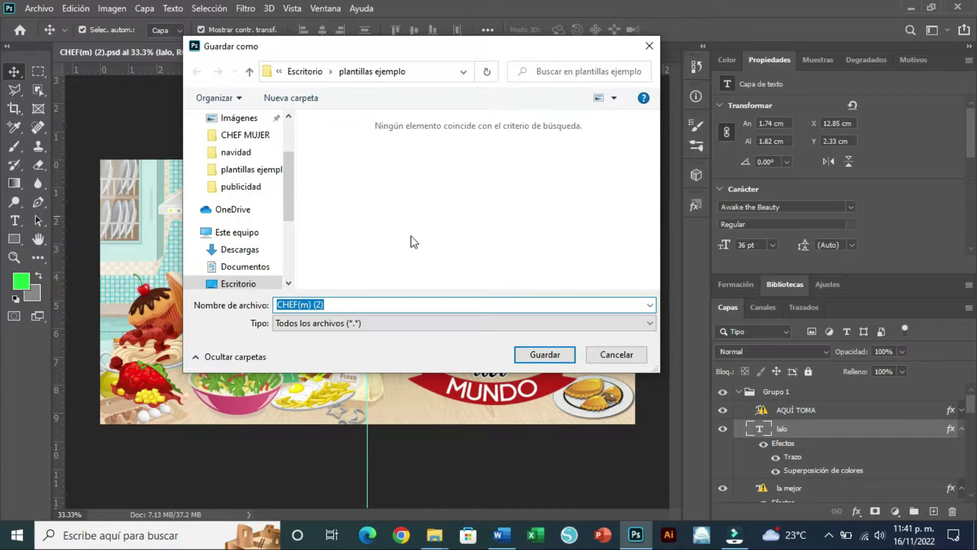
{"action": "type", "text": "1"}
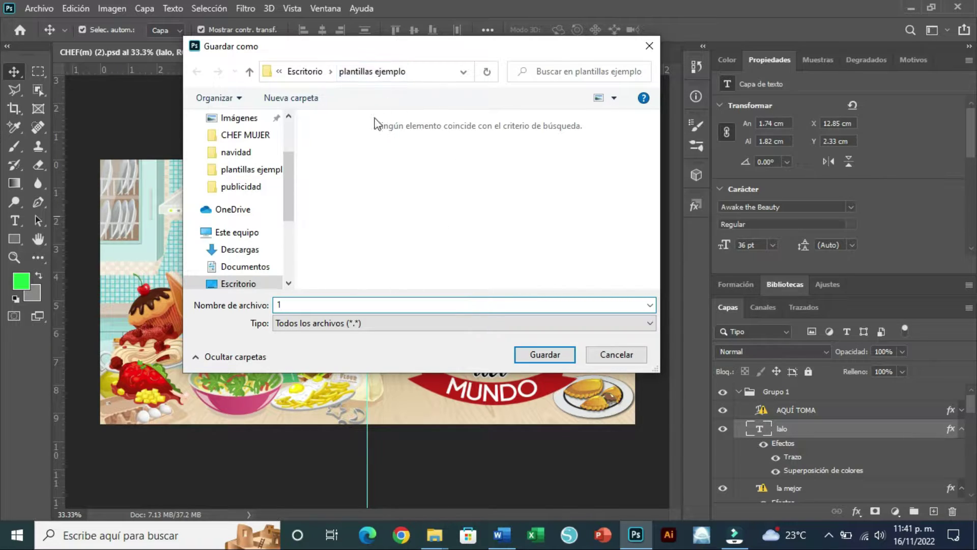
{"action": "left_click", "coordinate": [542, 354]}
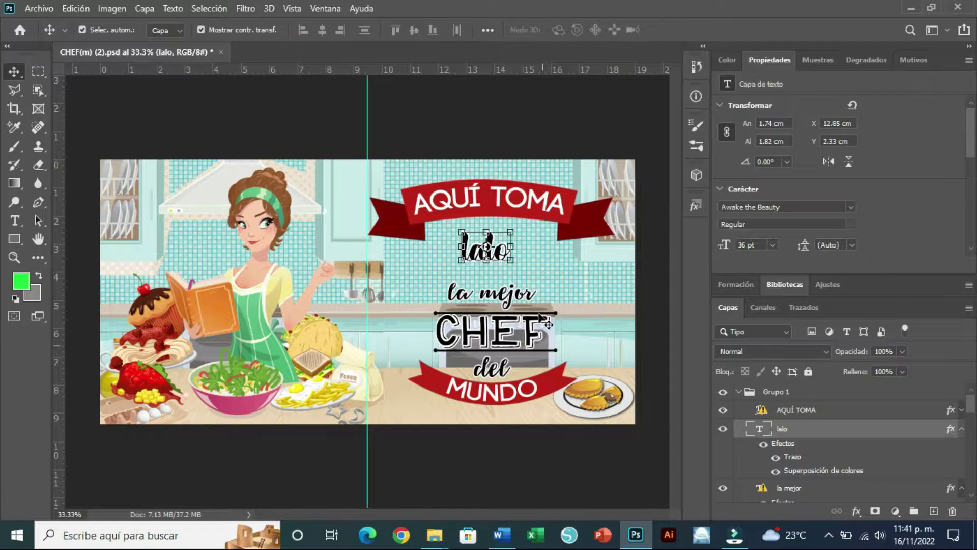
Change the name text beneath the AQUÍ TOMA banner to the second recipient's name
{"action": "double_click", "coordinate": [501, 255]}
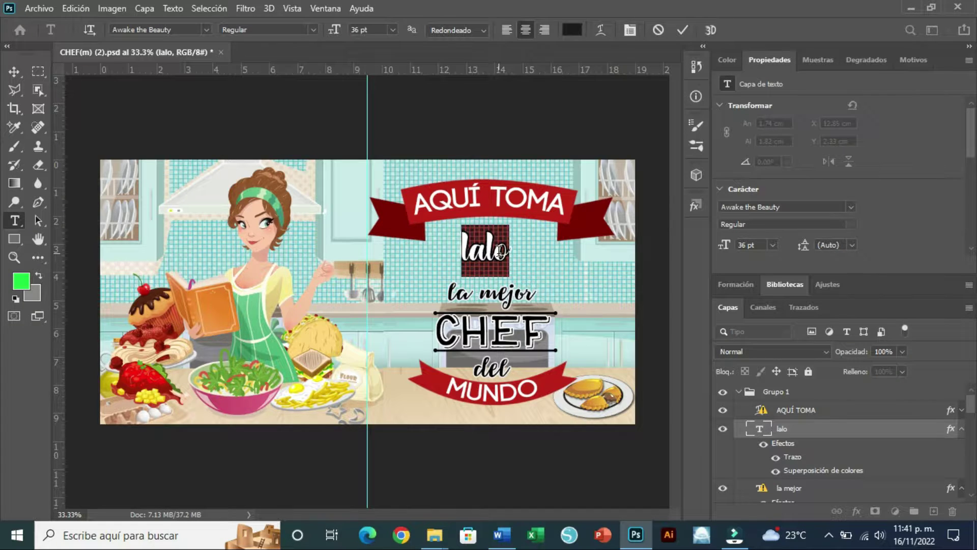
{"action": "type", "text": "laura"}
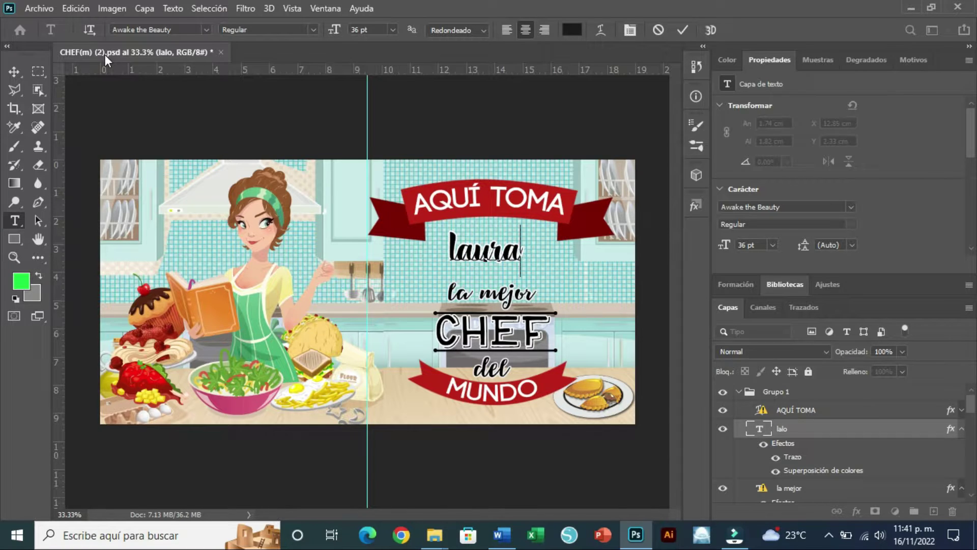
{"action": "left_click", "coordinate": [46, 8]}
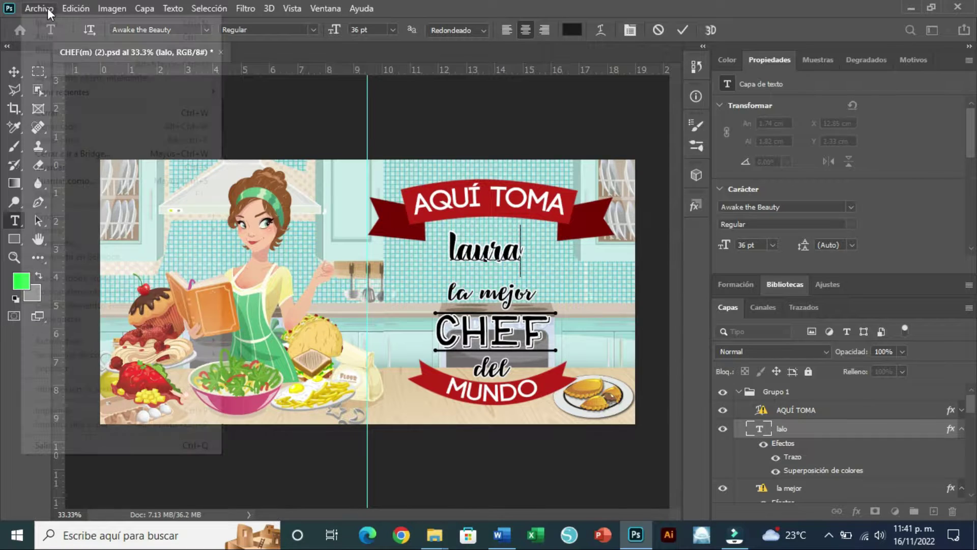
{"action": "left_click", "coordinate": [14, 71]}
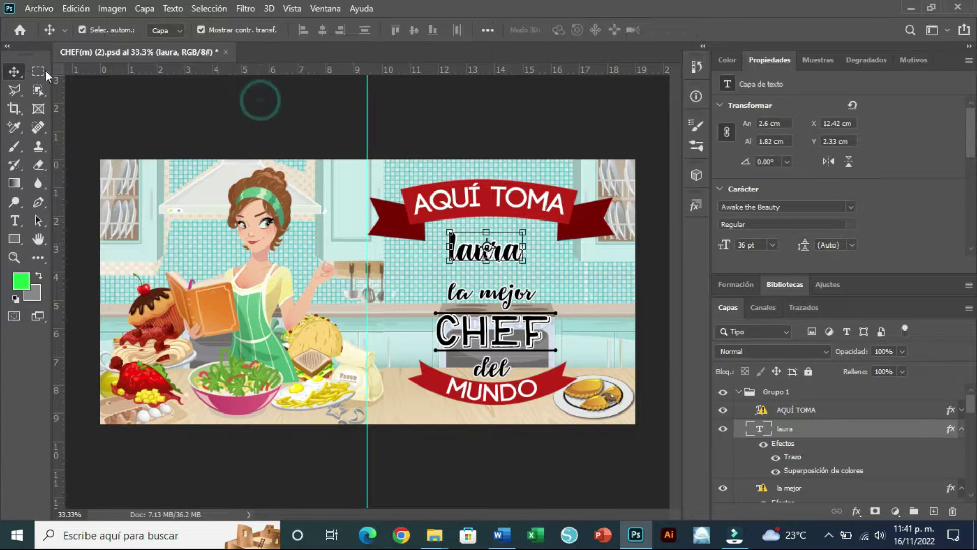
Export the second version of the design as a PNG named 2 in the plantillas ejemplo folder
{"action": "left_click", "coordinate": [39, 13]}
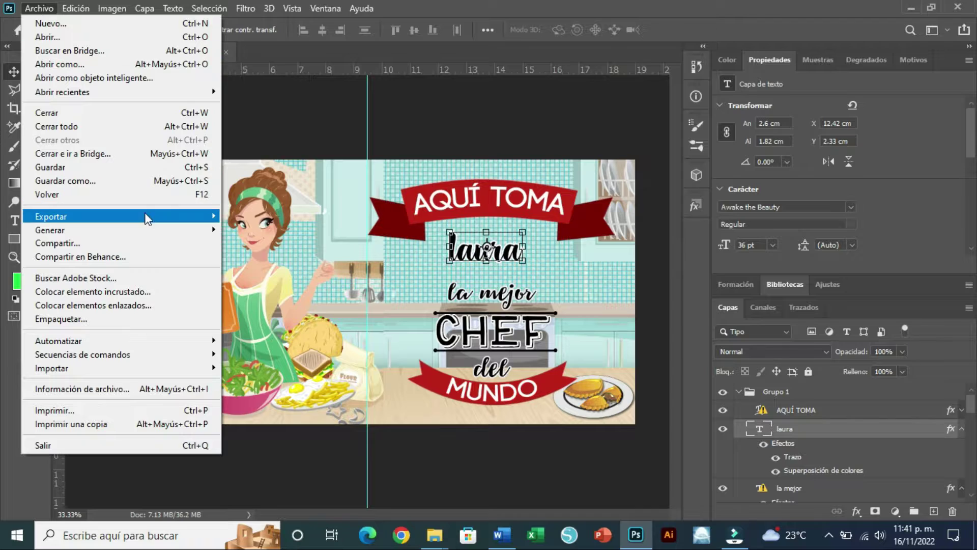
{"action": "mouse_move", "coordinate": [148, 215]}
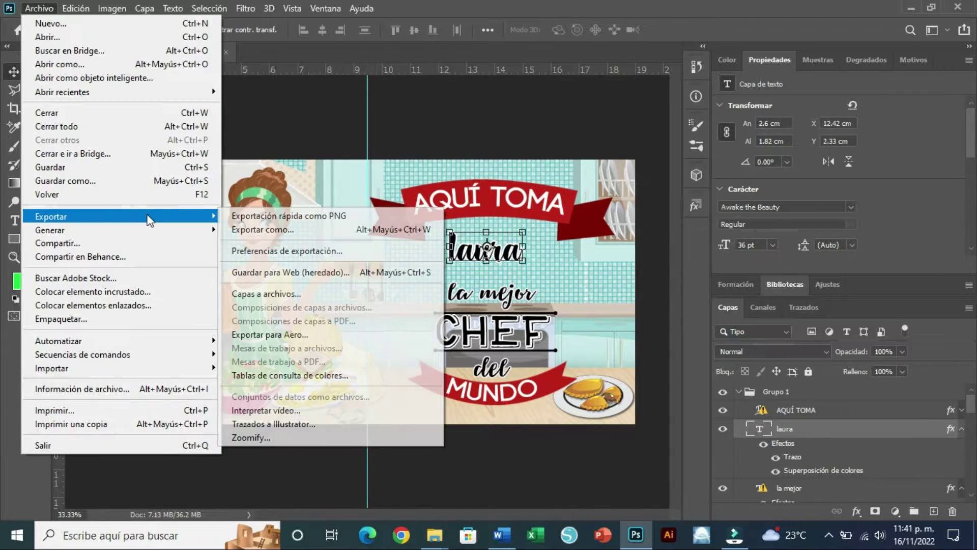
{"action": "left_click", "coordinate": [276, 216]}
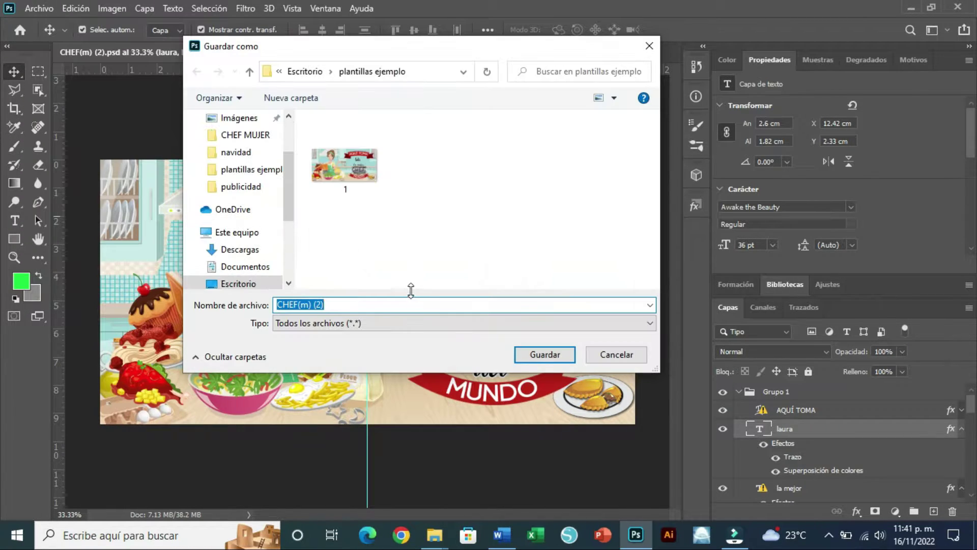
{"action": "type", "text": "2"}
{"action": "left_click", "coordinate": [544, 354]}
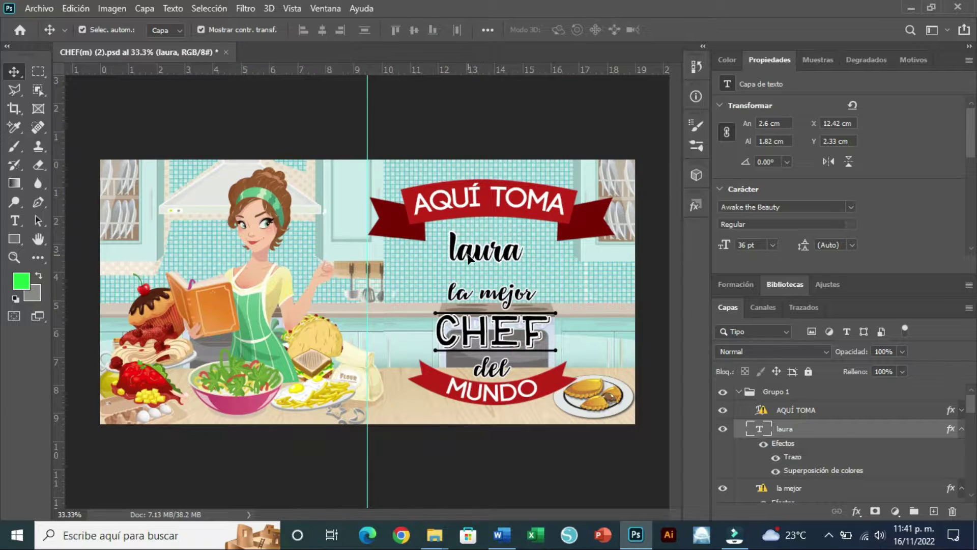
Change the name text beneath the AQUÍ TOMA banner to the third recipient's name
{"action": "key", "text": "t"}
{"action": "double_click", "coordinate": [468, 252]}
{"action": "type", "text": "Mi"}
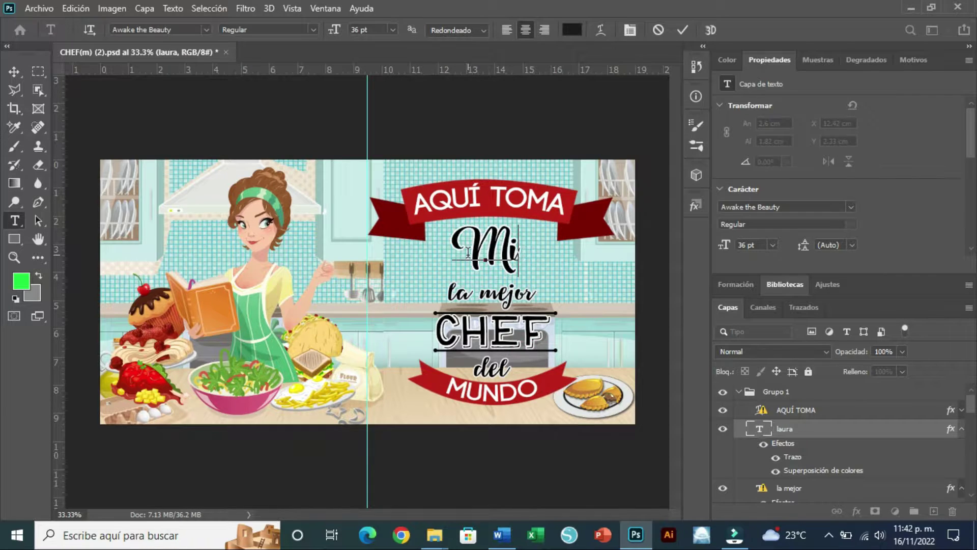
{"action": "type", "text": "guel"}
{"action": "left_click", "coordinate": [39, 8]}
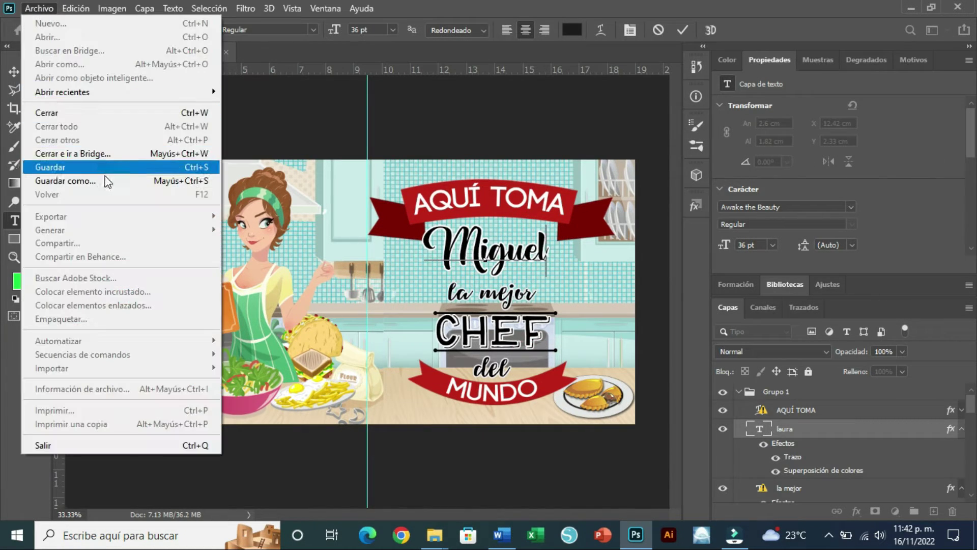
{"action": "left_click", "coordinate": [311, 98]}
{"action": "left_click", "coordinate": [14, 72]}
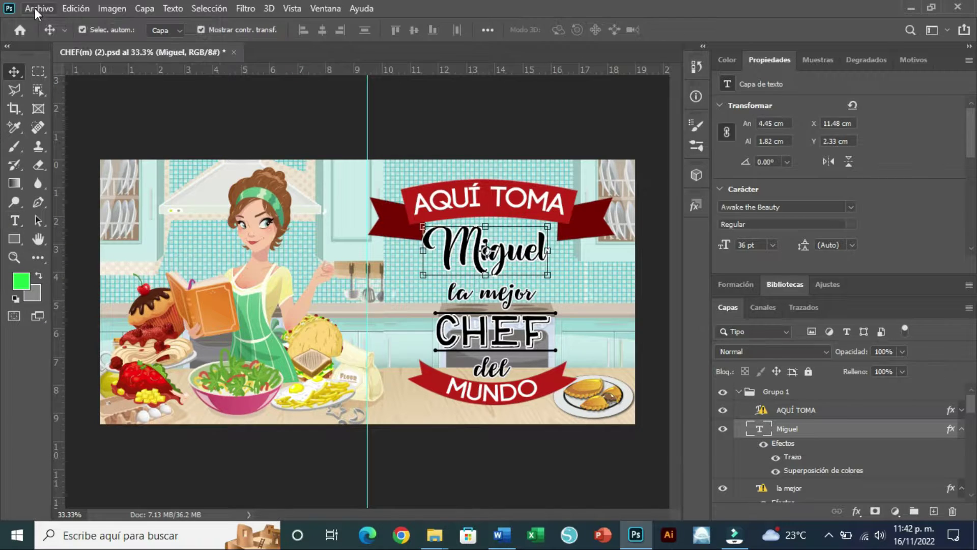
Export the third version as a PNG named 3 in the plantillas ejemplo folder and deselect the name layer
{"action": "left_click", "coordinate": [34, 8]}
{"action": "mouse_move", "coordinate": [104, 218]}
{"action": "left_click", "coordinate": [334, 214]}
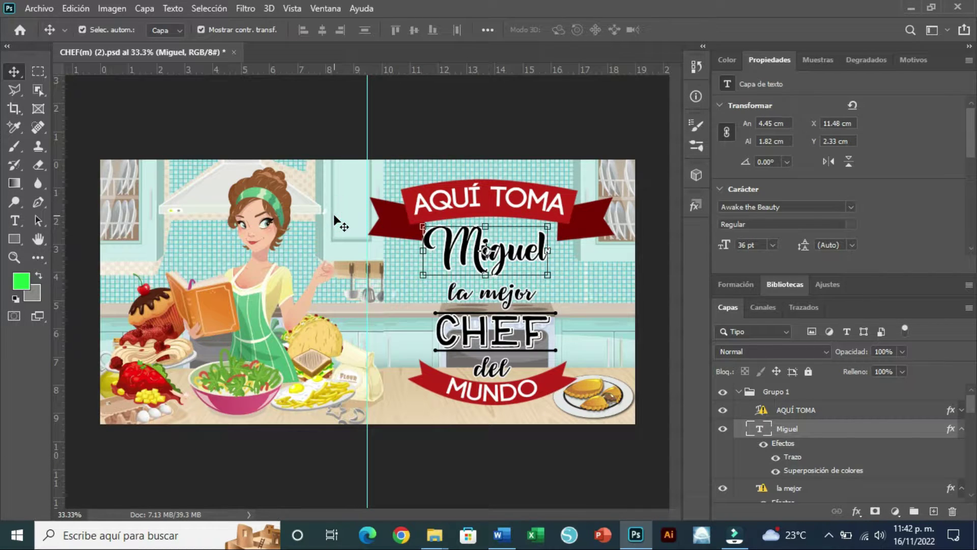
{"action": "type", "text": "3"}
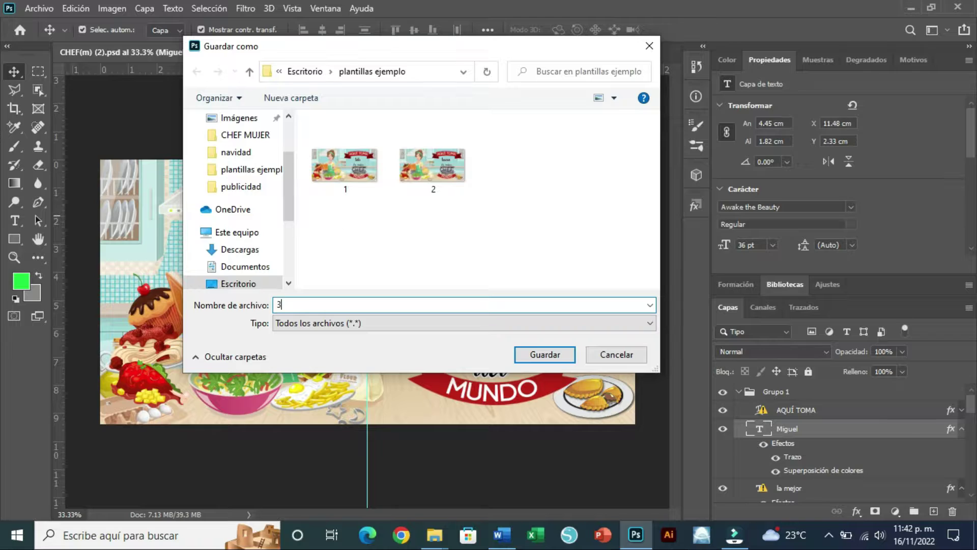
{"action": "left_click", "coordinate": [536, 353]}
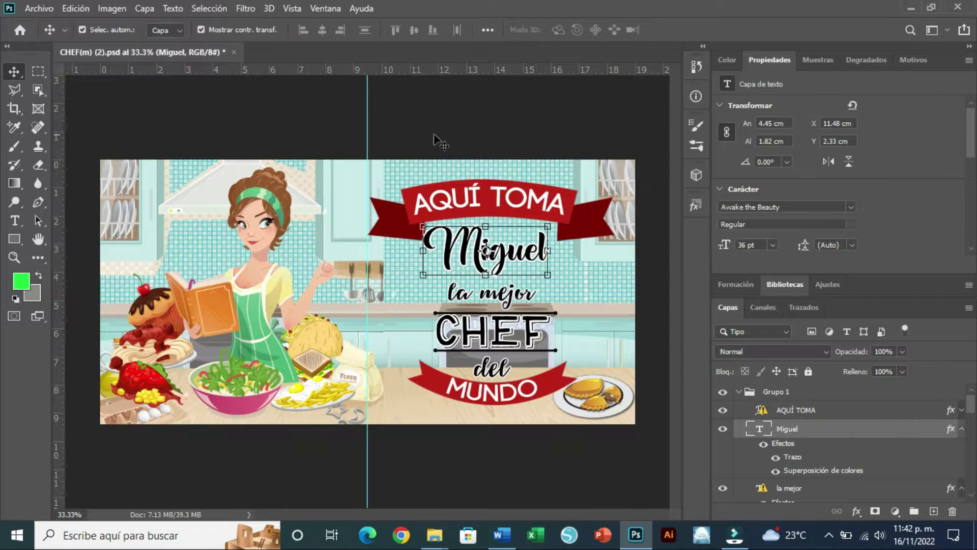
{"action": "left_click", "coordinate": [497, 480]}
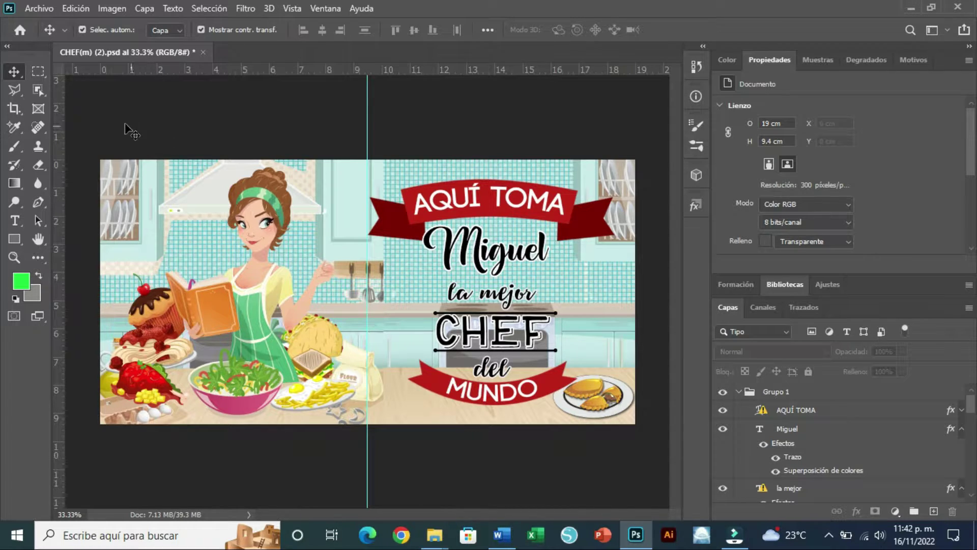
Create a new 21 × 29.7 cm document at 300 pixels per inch in CMYK with a white background
{"action": "left_click", "coordinate": [47, 10]}
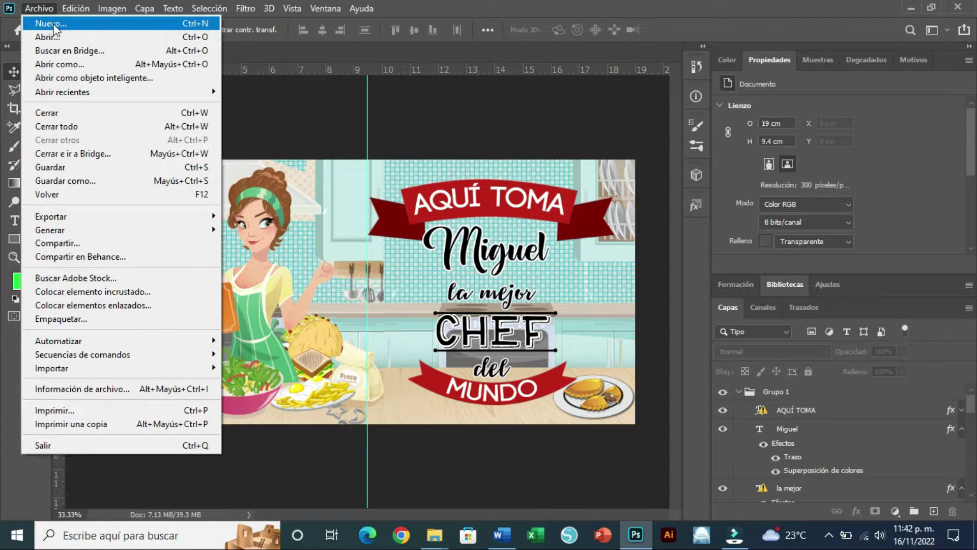
{"action": "left_click", "coordinate": [51, 24]}
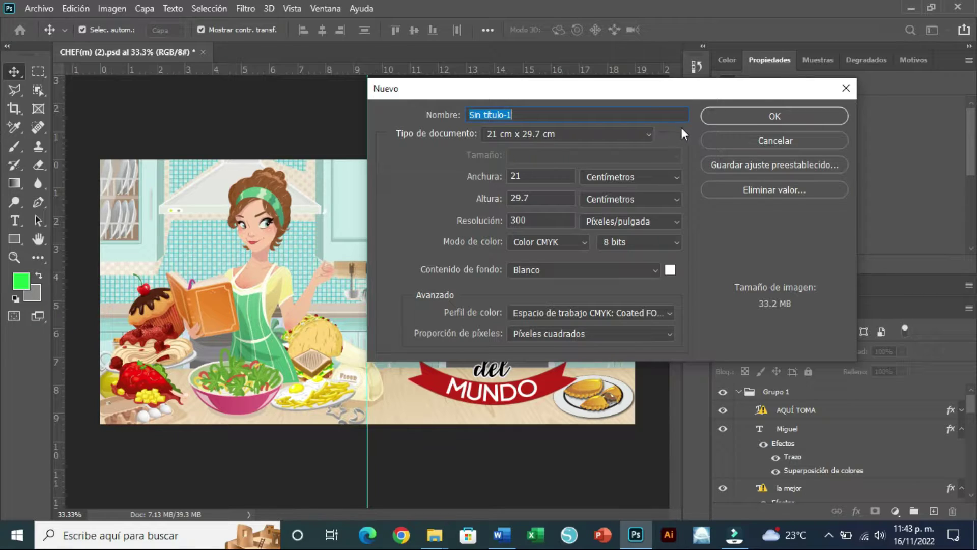
{"action": "left_click", "coordinate": [763, 118]}
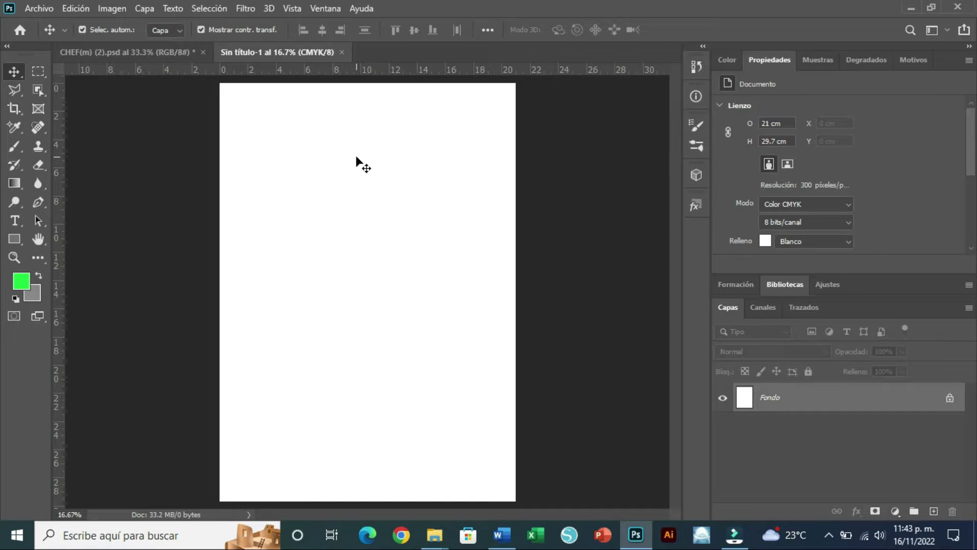
Place image 1 from the plantillas ejemplo folder on the blank page at full page width
{"action": "left_click", "coordinate": [433, 534]}
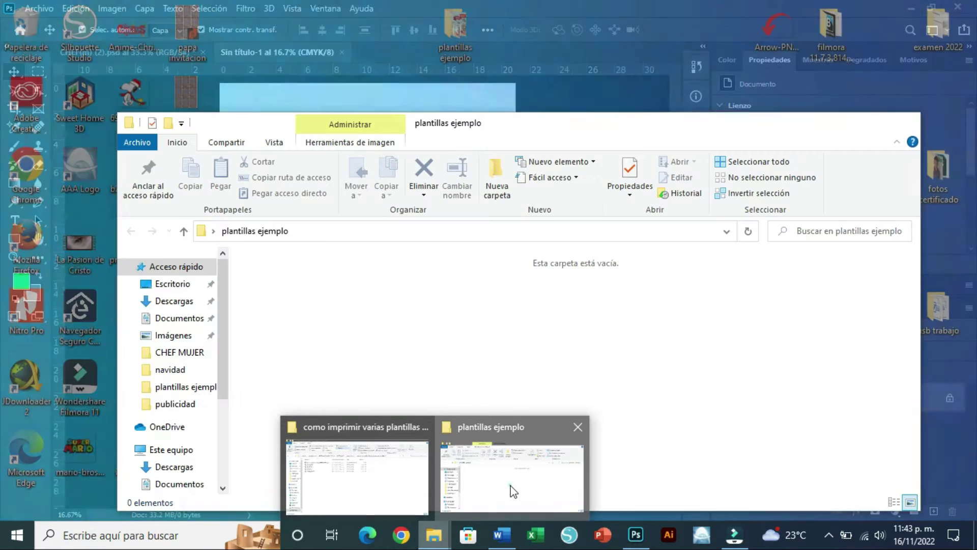
{"action": "left_click", "coordinate": [511, 486]}
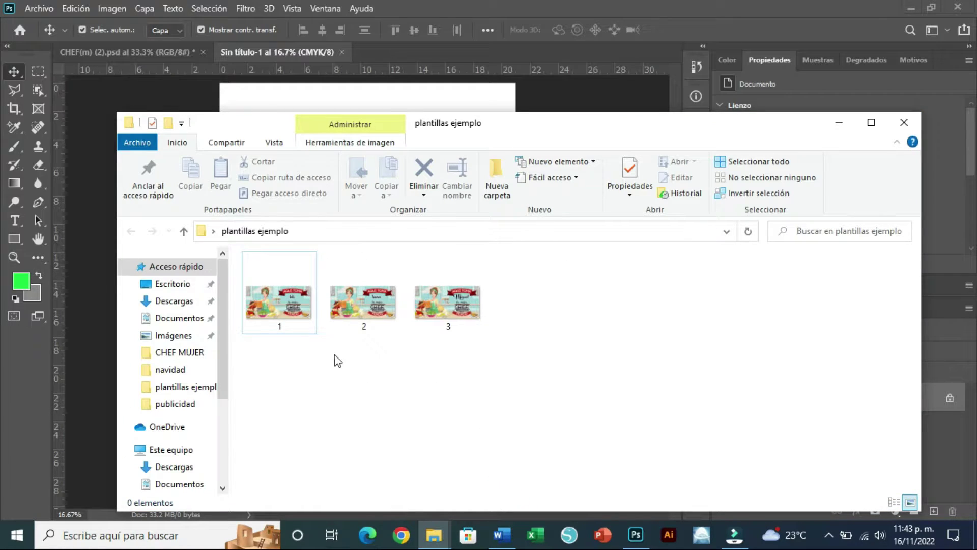
{"action": "left_click_drag", "start_coordinate": [279, 301], "coordinate": [437, 99]}
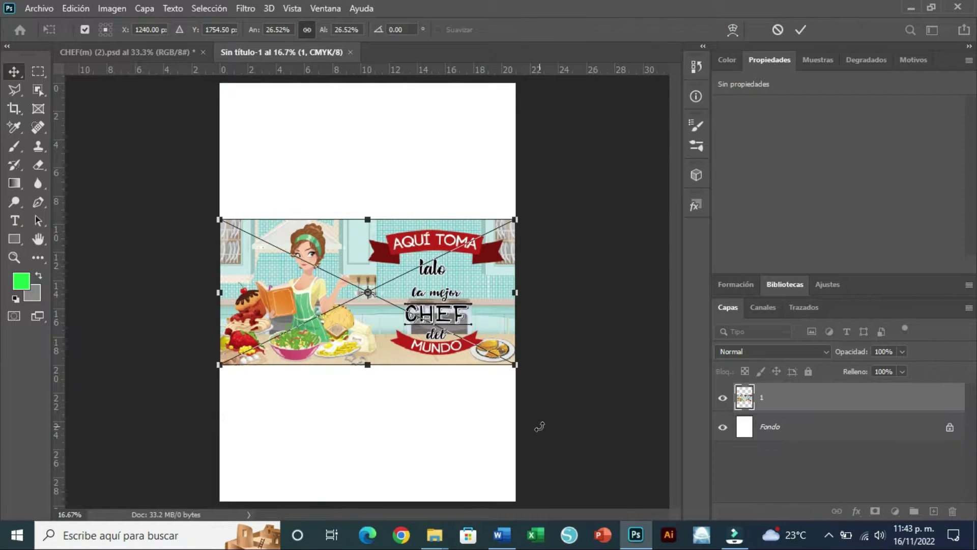
{"action": "key", "text": "Return"}
Place image 2 from the plantillas ejemplo folder on the page as a new layer
{"action": "left_click", "coordinate": [635, 534]}
{"action": "key", "text": "Right"}
{"action": "left_click_drag", "start_coordinate": [637, 547], "coordinate": [398, 403]}
{"action": "key", "text": "Return"}
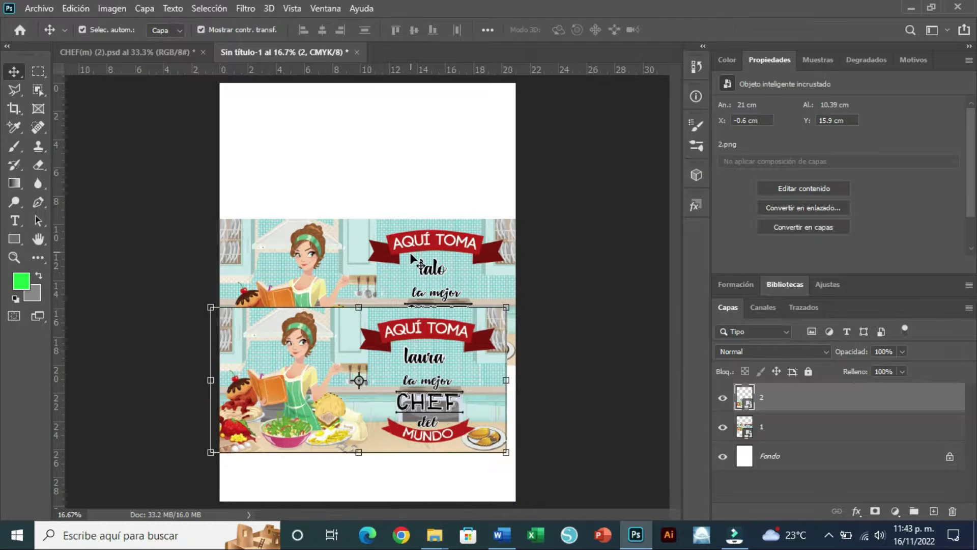
Stack image 1 near the top of the page with image 2 directly beneath it, and place image 3 at the bottom
{"action": "left_click_drag", "start_coordinate": [415, 256], "coordinate": [415, 120]}
{"action": "left_click_drag", "start_coordinate": [414, 356], "coordinate": [430, 437]}
{"action": "left_click", "coordinate": [636, 534]}
{"action": "key", "text": "Return"}
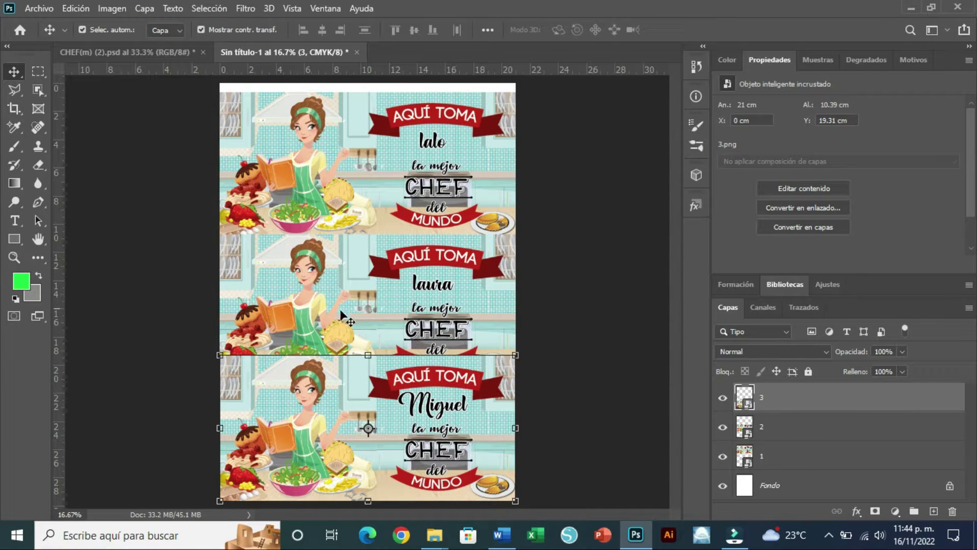
{"action": "left_click_drag", "start_coordinate": [447, 169], "coordinate": [446, 165]}
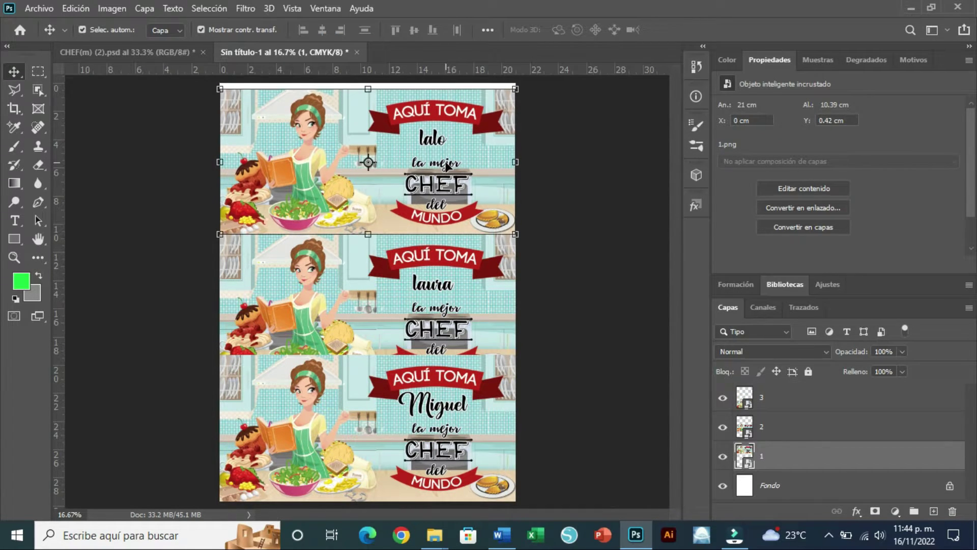
Rasterize layer 2, the middle design on the page
{"action": "left_click", "coordinate": [771, 432]}
{"action": "right_click", "coordinate": [771, 433]}
{"action": "left_click", "coordinate": [616, 266]}
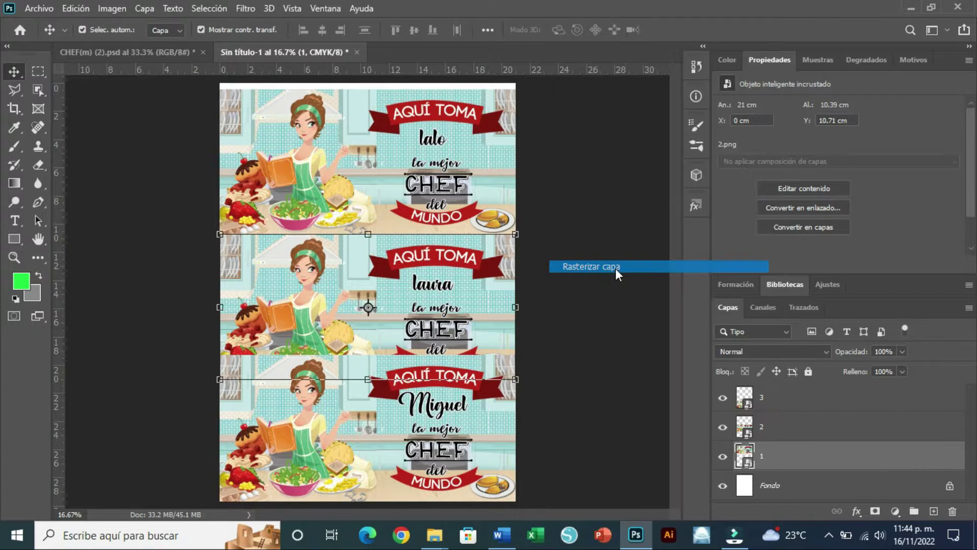
Rasterize layers 2 and 3, the middle and bottom designs on the page
{"action": "right_click", "coordinate": [772, 433]}
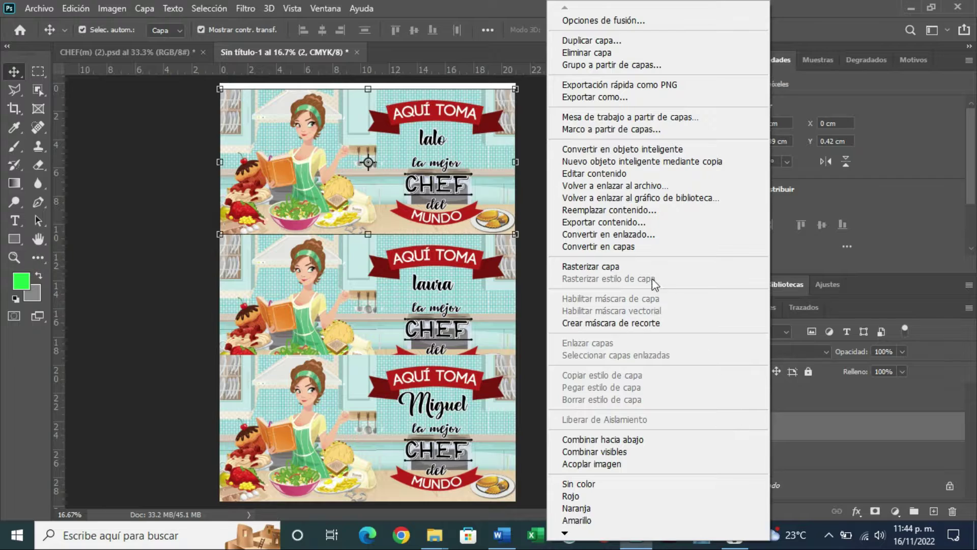
{"action": "left_click", "coordinate": [608, 265]}
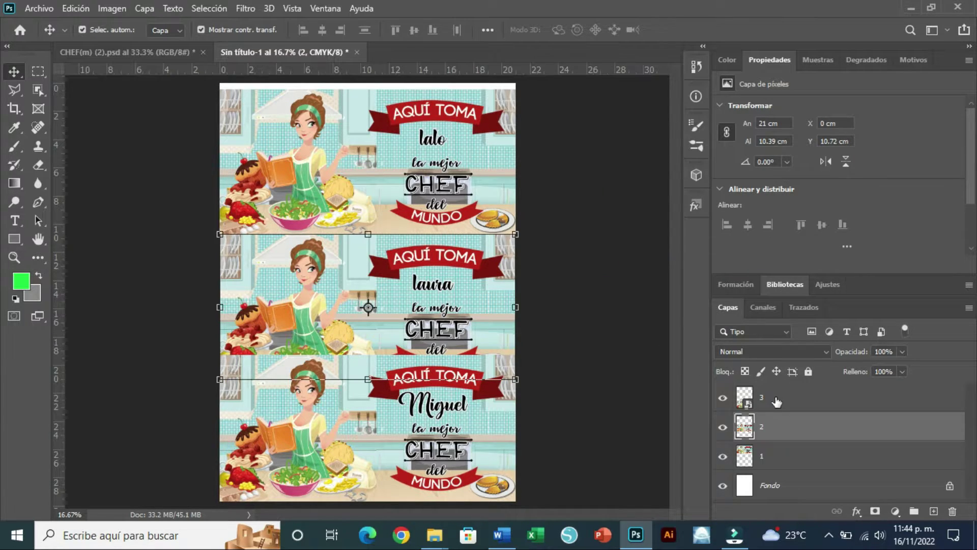
{"action": "right_click", "coordinate": [777, 402]}
{"action": "left_click", "coordinate": [626, 268]}
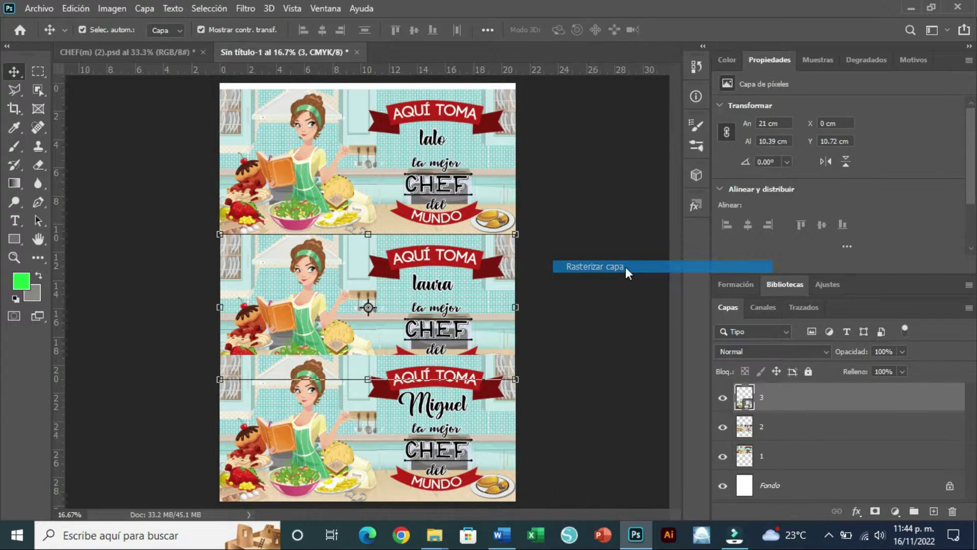
Shorten the top design, layer 1, to about 9.47 cm high by raising its lower edge at full page width
{"action": "left_click", "coordinate": [429, 168]}
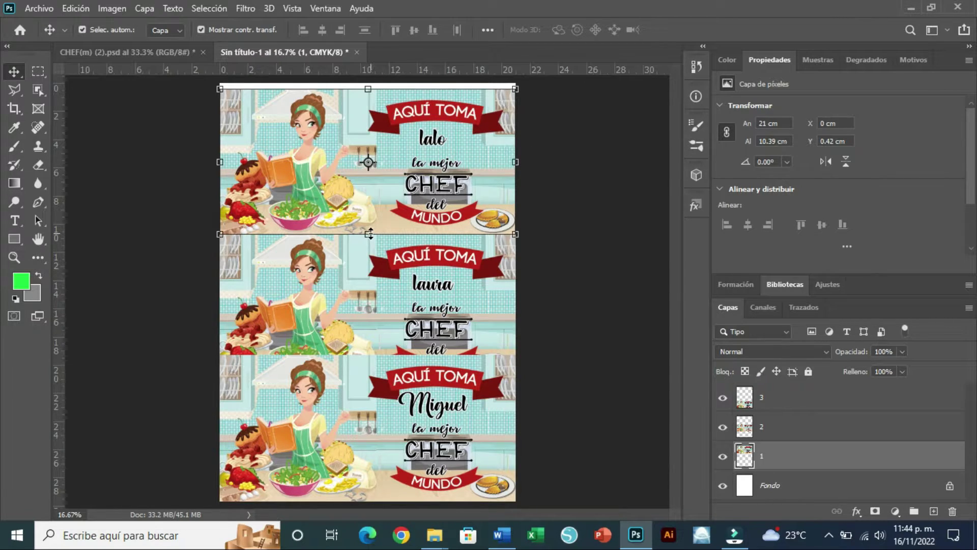
{"action": "left_click_drag", "start_coordinate": [369, 233], "coordinate": [370, 222]}
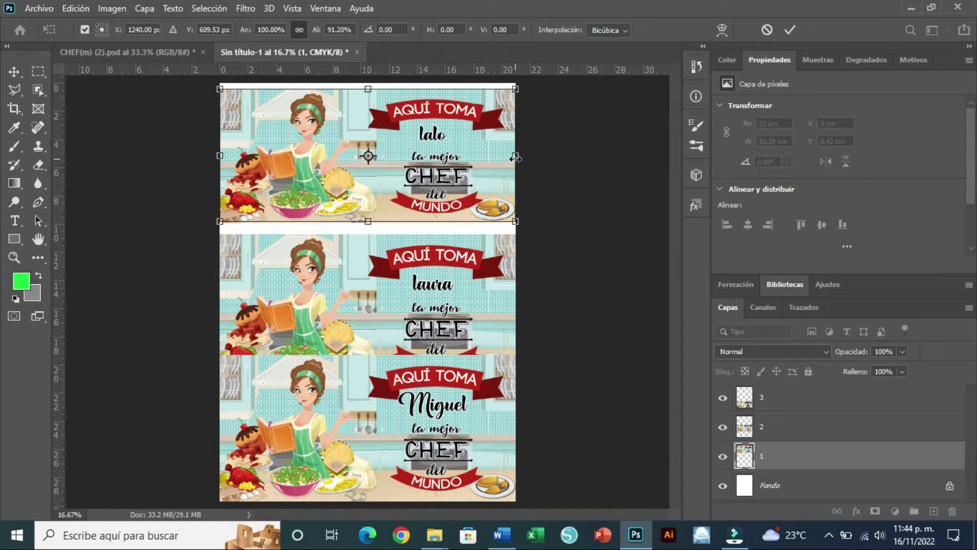
{"action": "key", "text": "Return"}
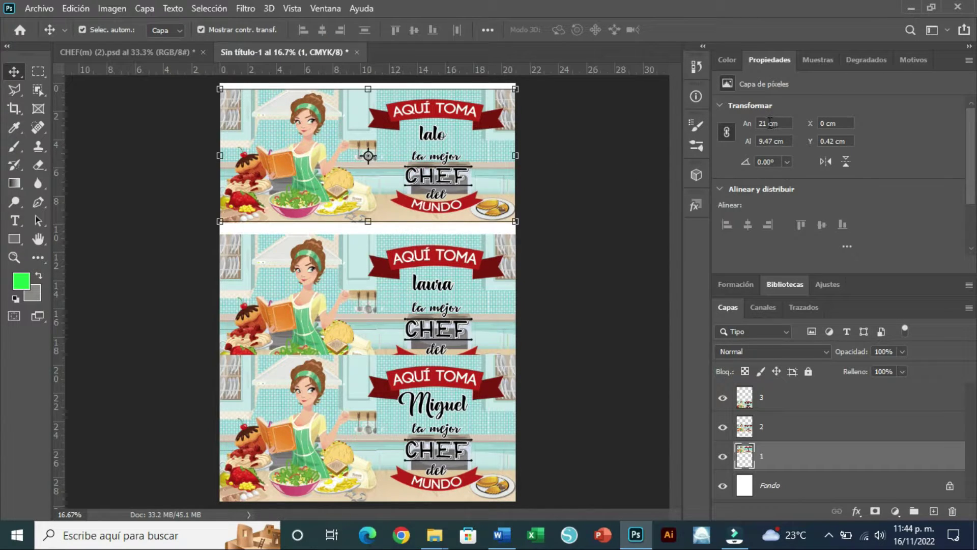
Set the width of the top design to 20.5 cm
{"action": "left_click", "coordinate": [769, 123]}
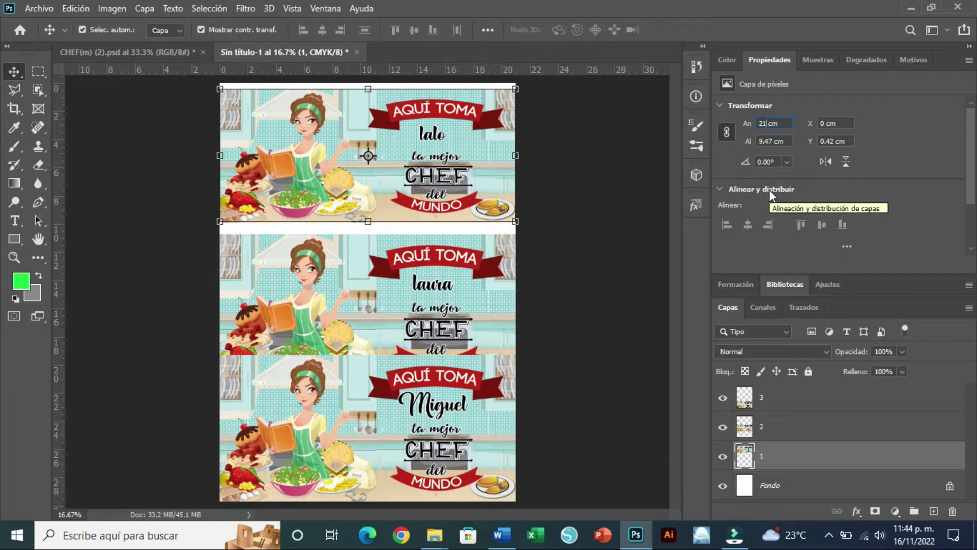
{"action": "key", "text": "BackSpace"}
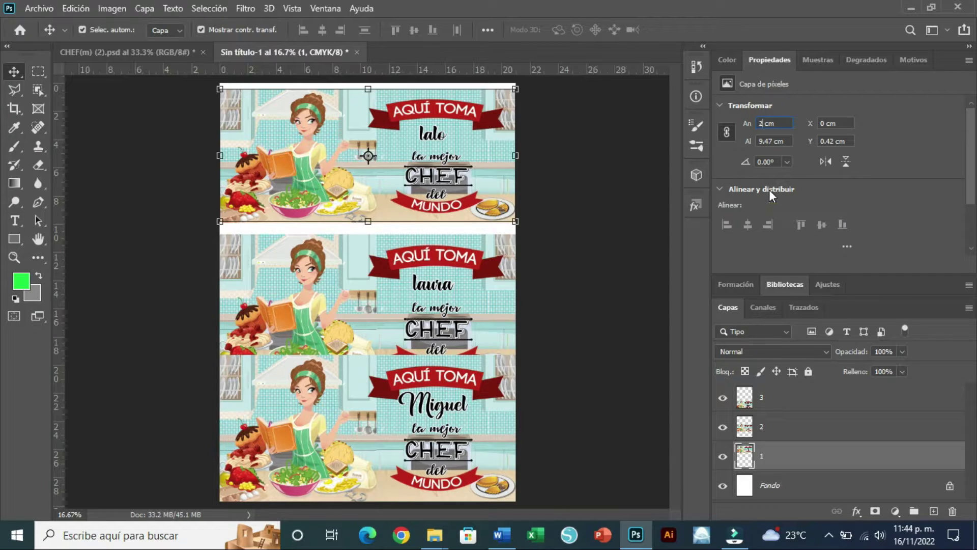
{"action": "key", "text": "BackSpace"}
{"action": "type", "text": "20.5"}
{"action": "key", "text": "Return"}
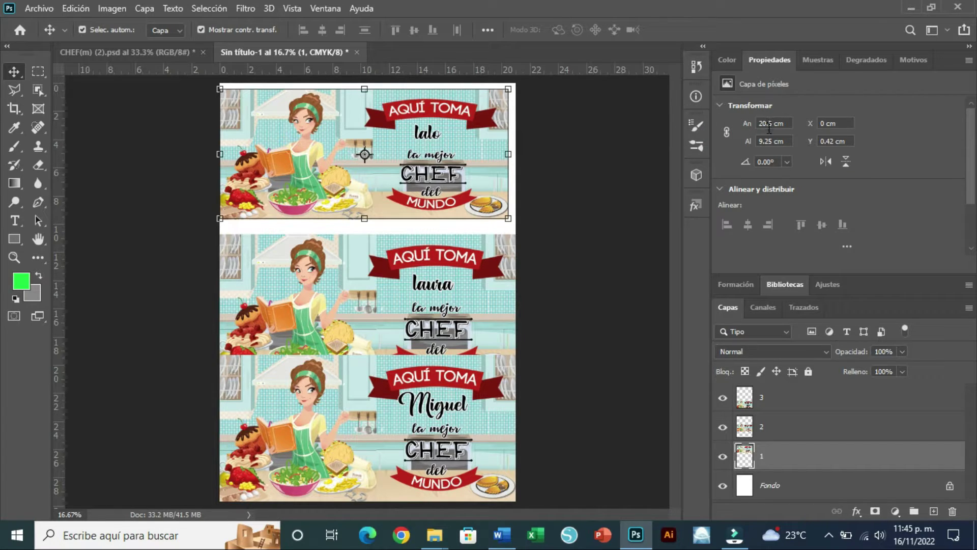
Set the top design's height independently to 9.5 cm and shift the design to about X 0.35 cm, Y 0.2 cm
{"action": "left_click", "coordinate": [762, 144]}
{"action": "key", "text": "BackSpace"}
{"action": "type", "text": "5"}
{"action": "key", "text": "BackSpace"}
{"action": "left_click", "coordinate": [783, 143]}
{"action": "left_click", "coordinate": [788, 127]}
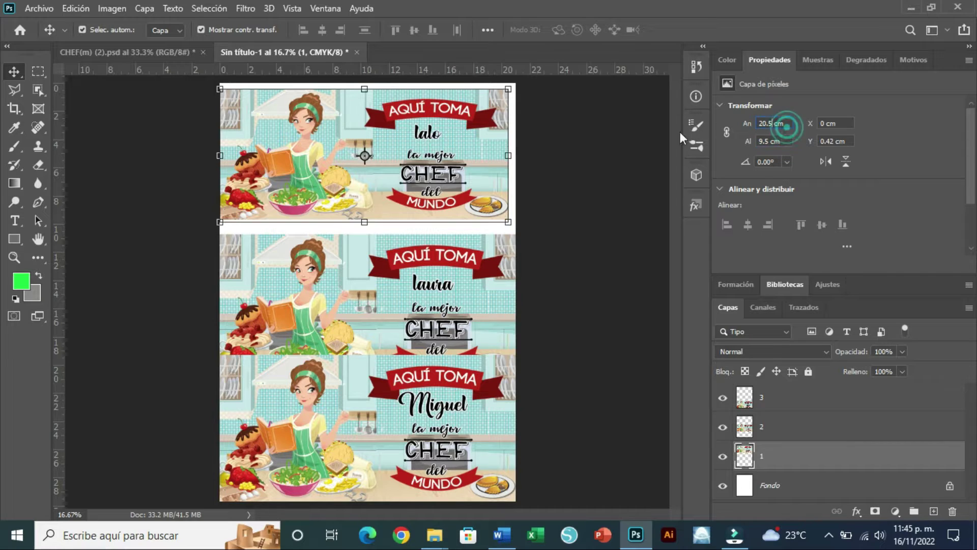
{"action": "left_click", "coordinate": [438, 176]}
{"action": "left_click_drag", "start_coordinate": [447, 176], "coordinate": [447, 176]}
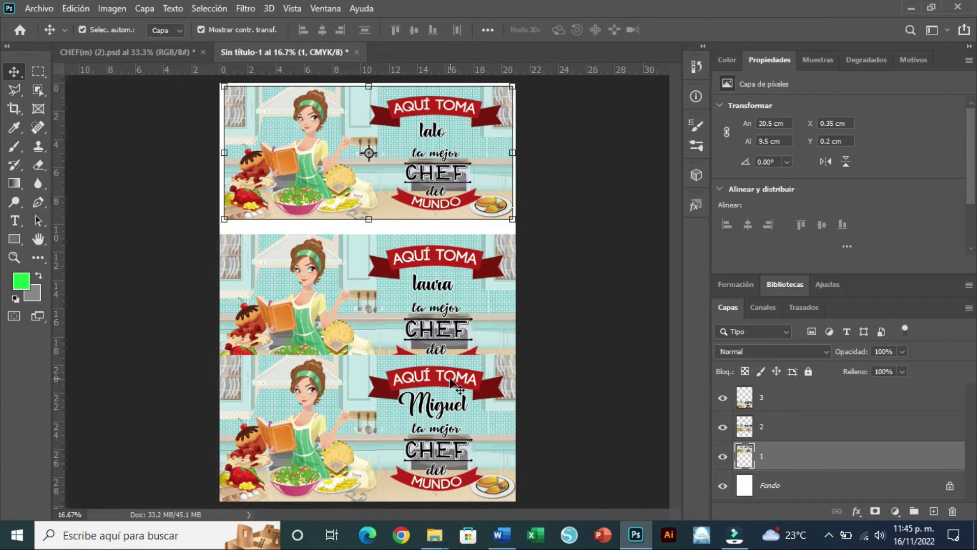
Resize the middle design, layer 2, to 20.5 cm wide and 9.5 cm high
{"action": "left_click", "coordinate": [421, 309]}
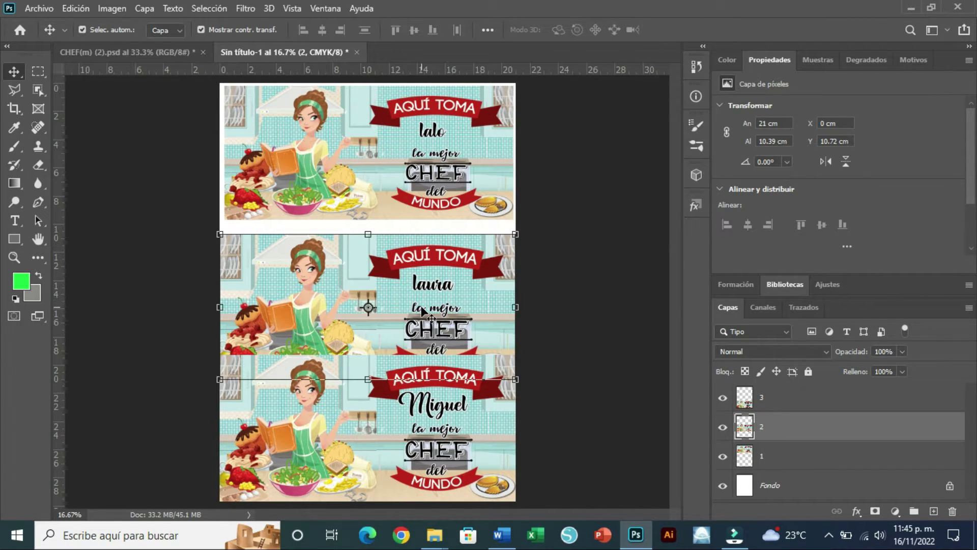
{"action": "left_click", "coordinate": [767, 124]}
{"action": "key", "text": "BackSpace"}
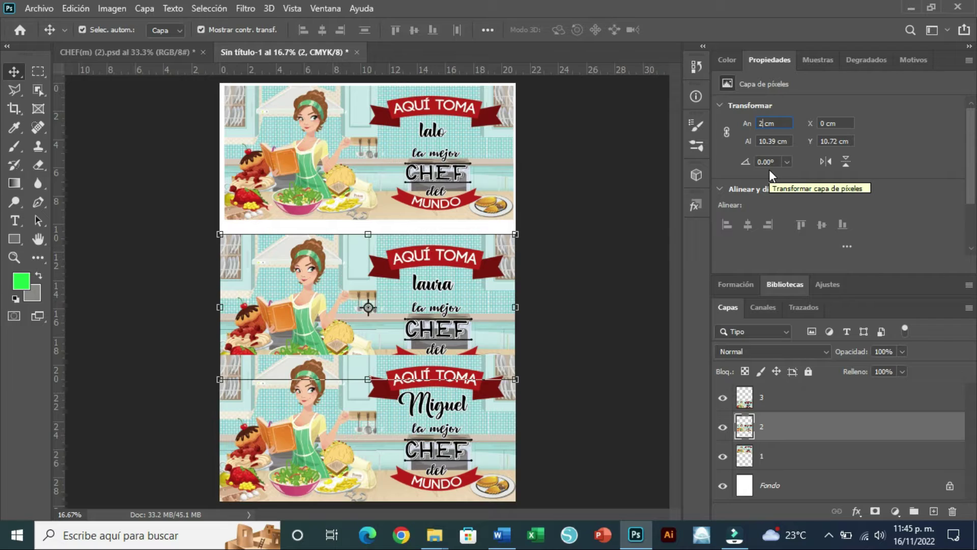
{"action": "type", "text": "0."}
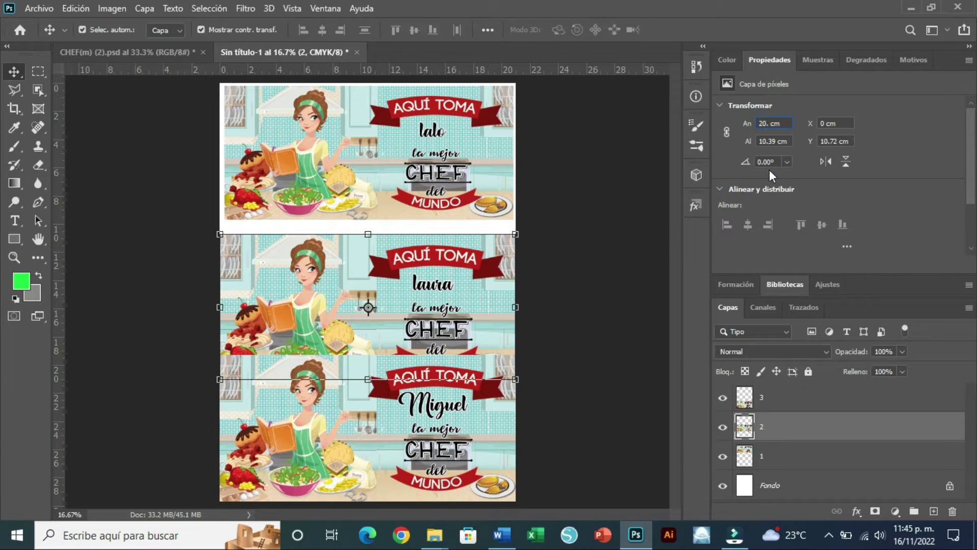
{"action": "type", "text": "5"}
{"action": "left_click", "coordinate": [774, 141]}
{"action": "key", "text": "BackSpace"}
{"action": "key", "text": "BackSpace"}
{"action": "key", "text": "BackSpace"}
{"action": "key", "text": "BackSpace"}
{"action": "key", "text": "BackSpace"}
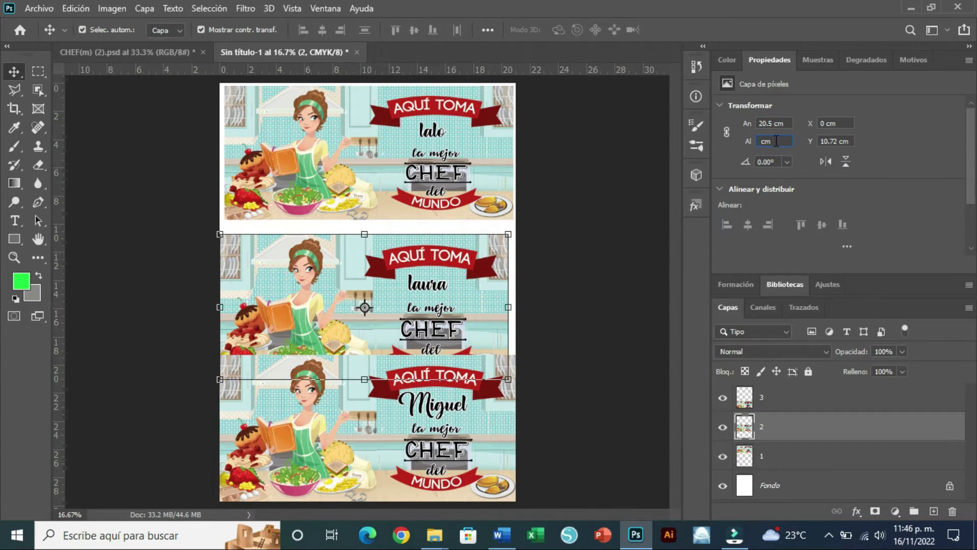
{"action": "type", "text": "10"}
{"action": "key", "text": "Return"}
Resize the bottom design, layer 3, to 20.5 cm wide and 9.5 cm high
{"action": "key", "text": "alt+bracketright"}
{"action": "double_click", "coordinate": [769, 123]}
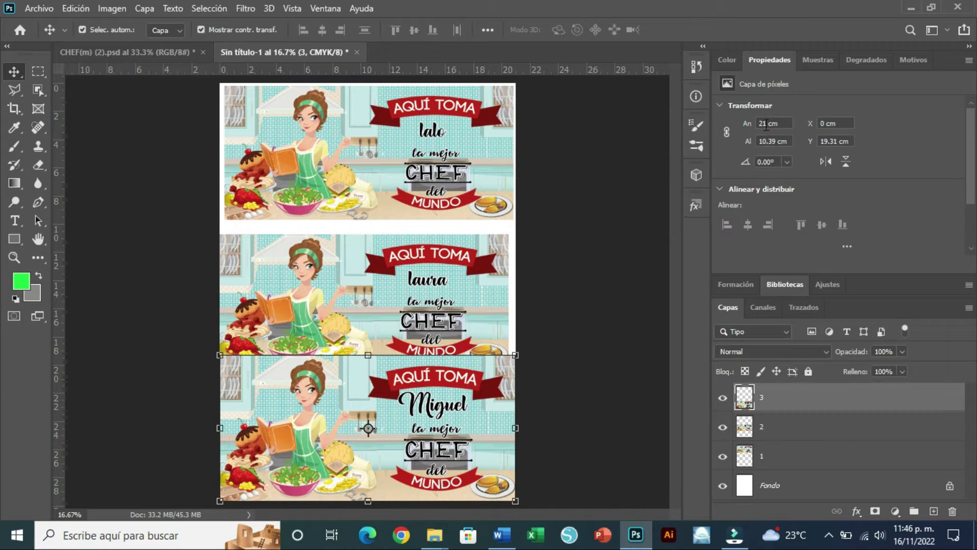
{"action": "type", "text": "20.5"}
{"action": "double_click", "coordinate": [772, 141]}
{"action": "type", "text": "9.5"}
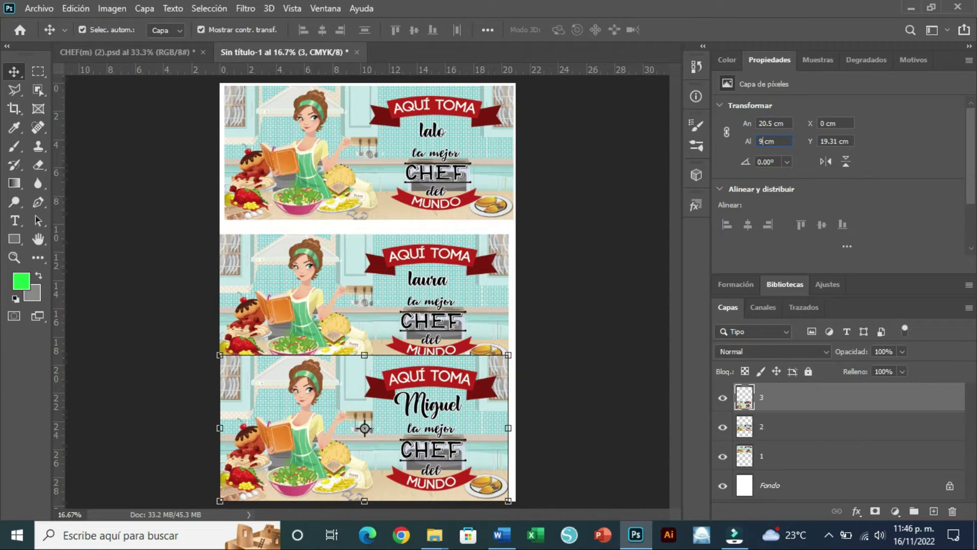
{"action": "key", "text": "Return"}
Space the three designs down the page with narrow white gaps, at about X 0.25 cm and Y 0.2, 9.9 and 19.7 cm
{"action": "left_click_drag", "start_coordinate": [392, 277], "coordinate": [413, 339]}
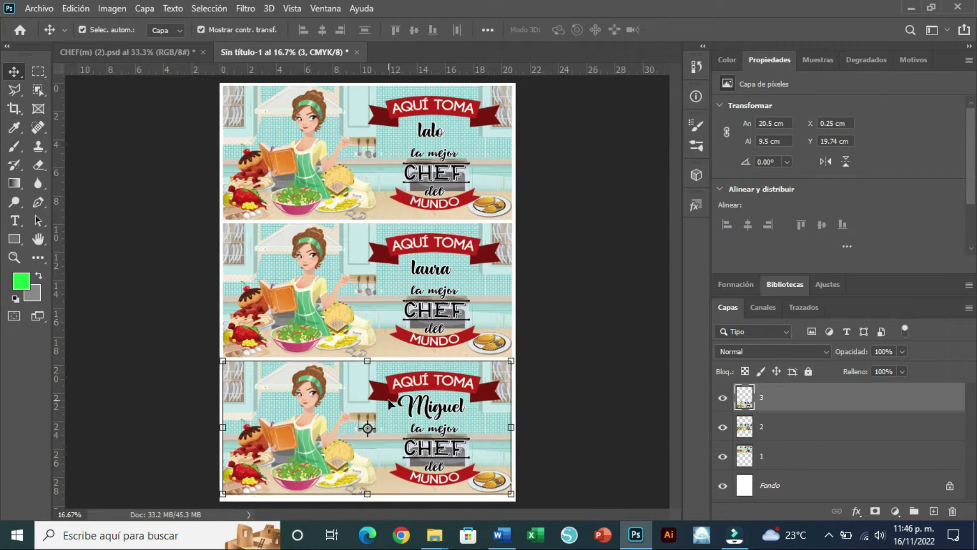
{"action": "left_click_drag", "start_coordinate": [387, 398], "coordinate": [388, 391]}
{"action": "left_click", "coordinate": [422, 289]}
{"action": "left_click_drag", "start_coordinate": [421, 289], "coordinate": [422, 288]}
{"action": "left_click", "coordinate": [483, 151]}
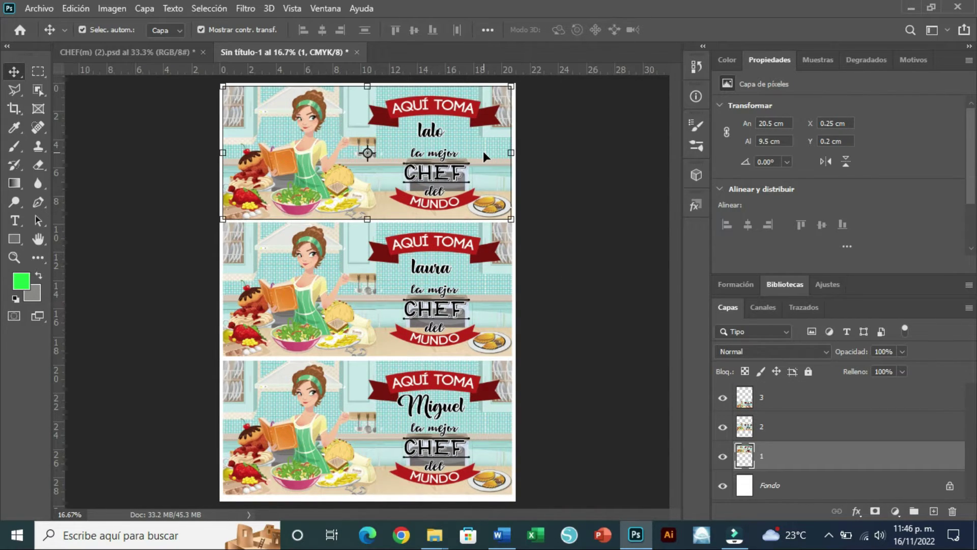
Try shifting the middle design sideways to X 0.3 cm, and undo that shift
{"action": "left_click", "coordinate": [438, 270]}
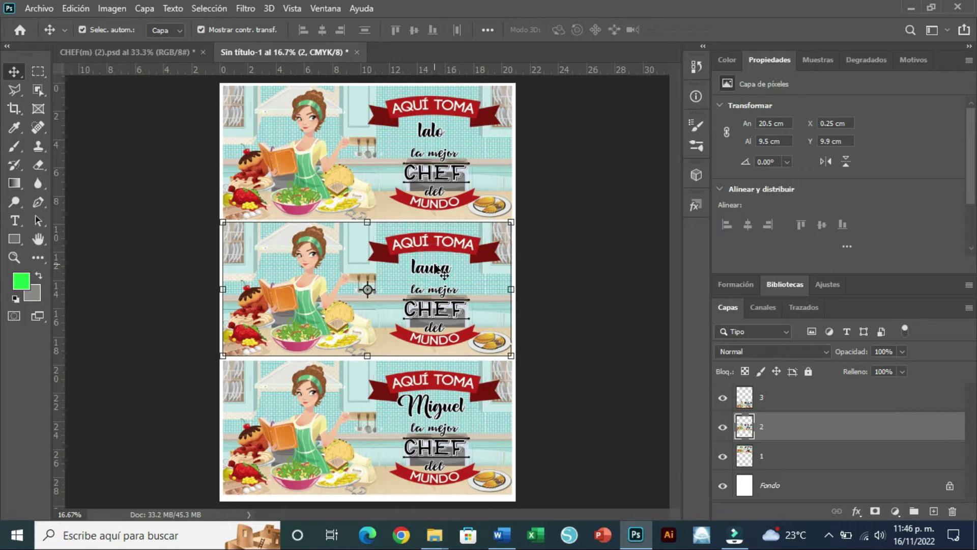
{"action": "left_click_drag", "start_coordinate": [436, 267], "coordinate": [436, 267]}
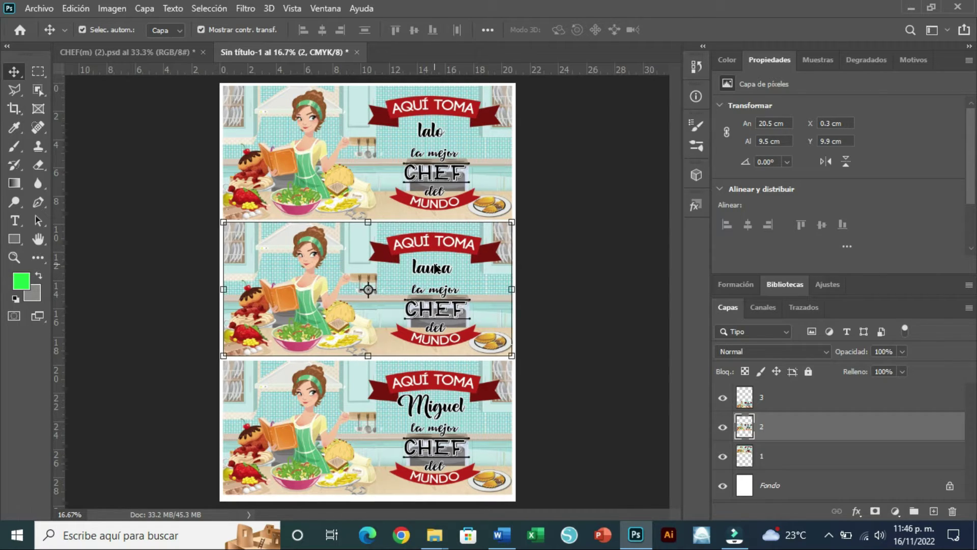
{"action": "key", "text": "ctrl+z"}
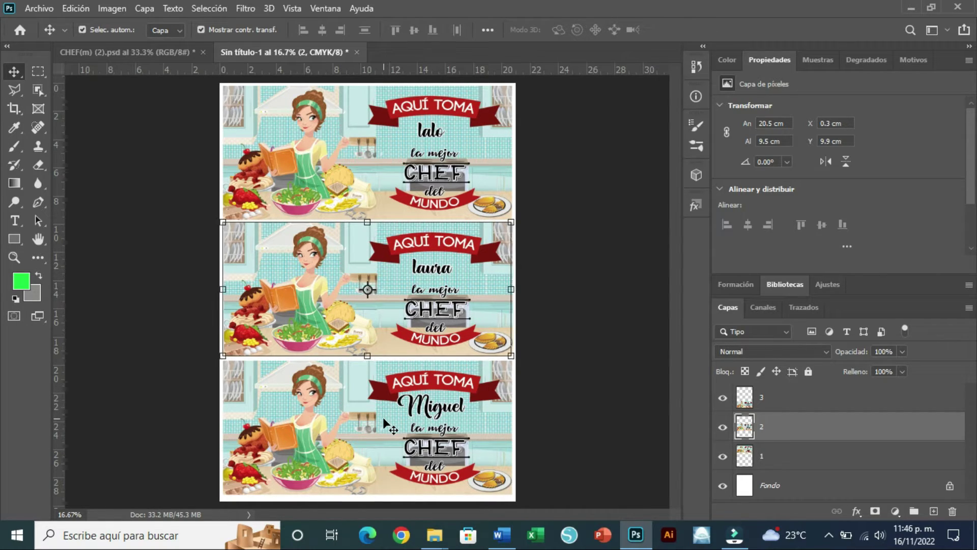
{"action": "left_click", "coordinate": [437, 426]}
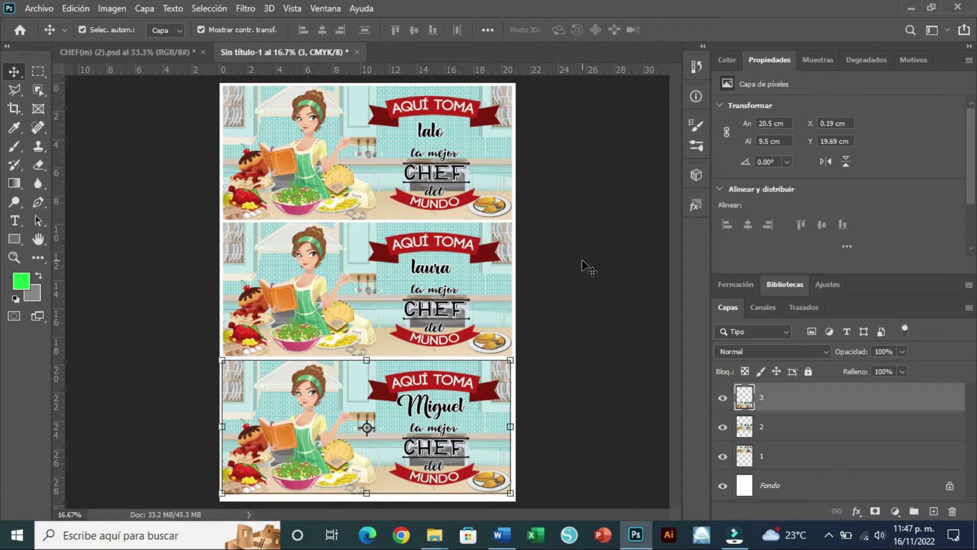
Open the print setup for the page and the printing preferences of the EPSON L3110 Series printer
{"action": "key", "text": "ctrl"}
{"action": "key", "text": "ctrl+p"}
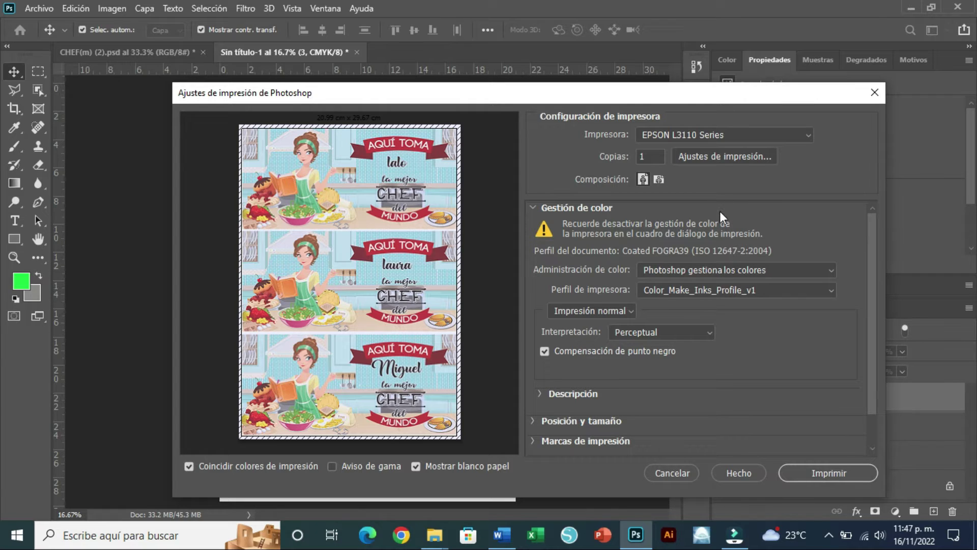
{"action": "left_click", "coordinate": [728, 157]}
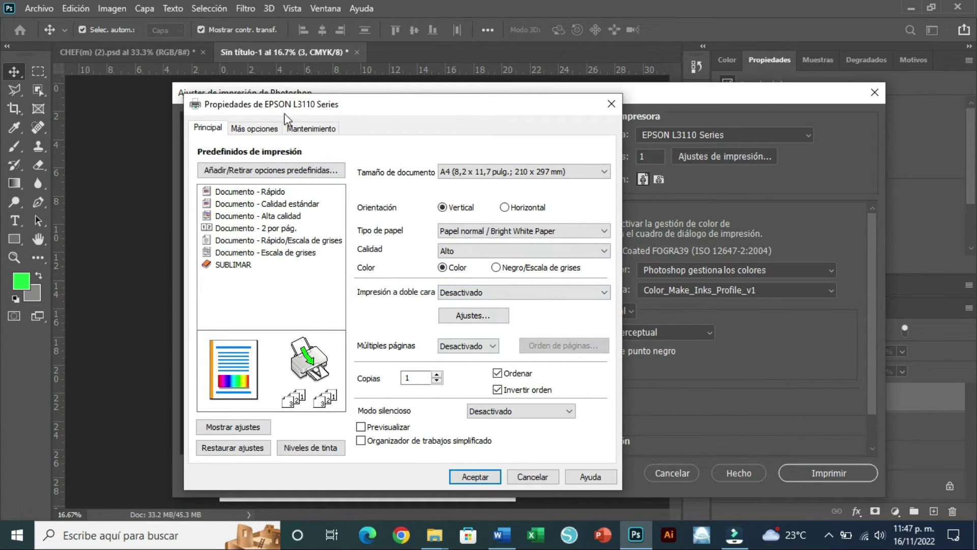
Keep Sin ajuste de color as the printer's colour correction and apply the SUBLIMAR print preset
{"action": "left_click", "coordinate": [252, 131]}
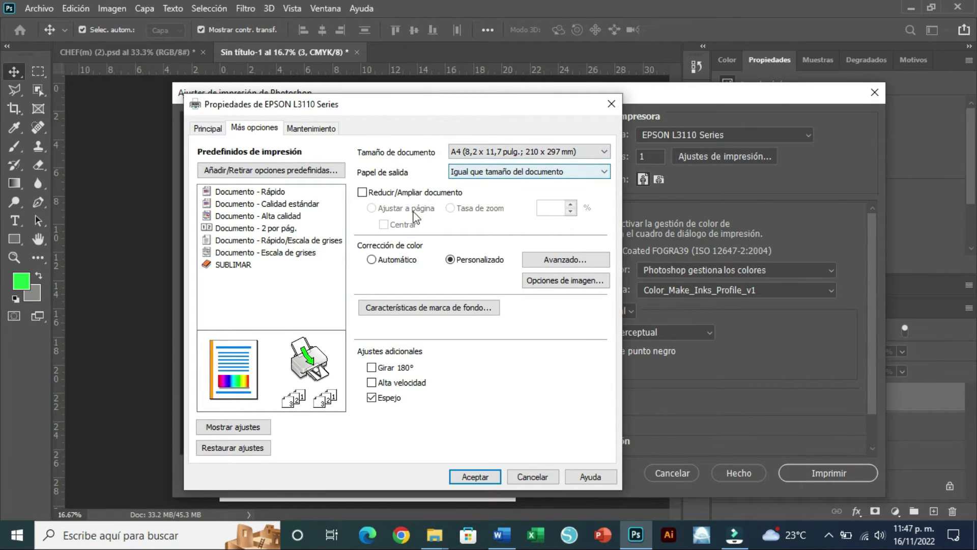
{"action": "left_click", "coordinate": [559, 261]}
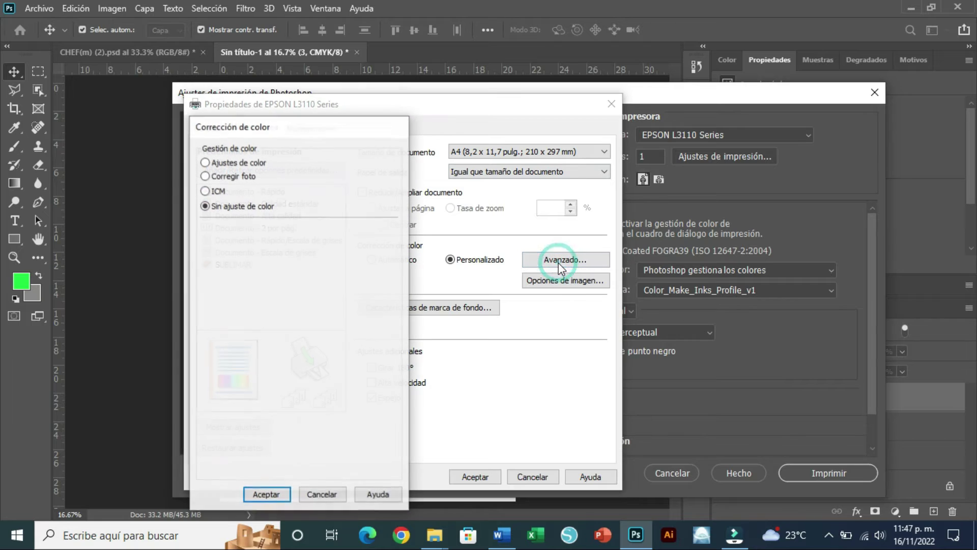
{"action": "left_click", "coordinate": [266, 494]}
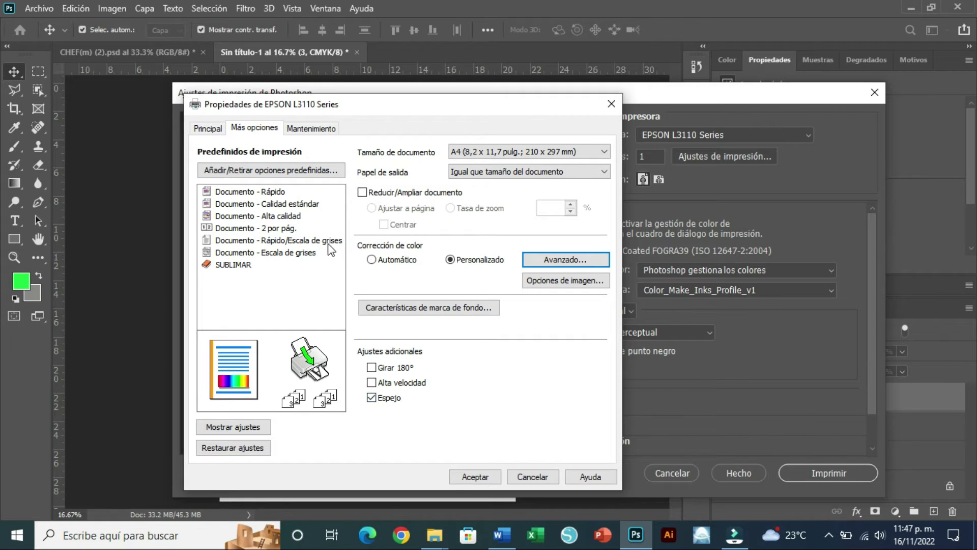
{"action": "left_click", "coordinate": [234, 266]}
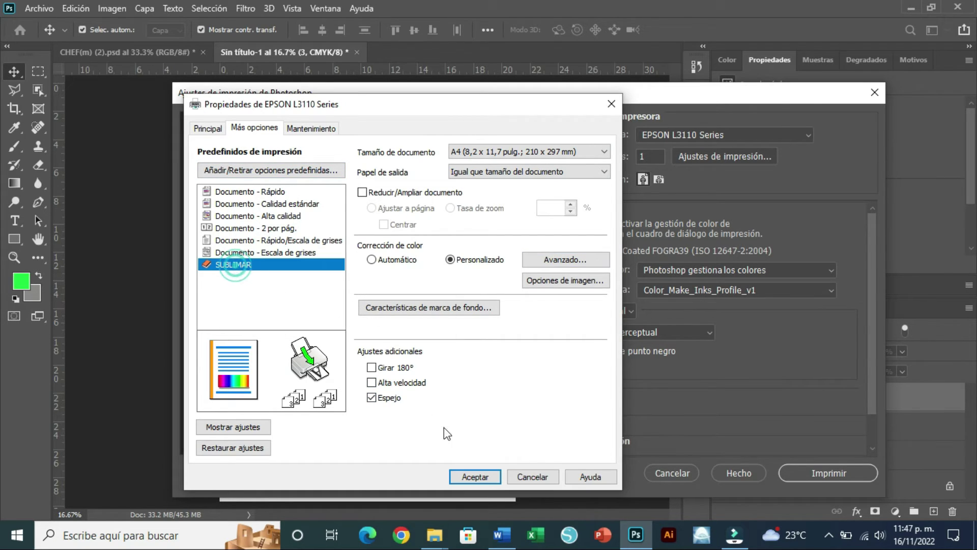
{"action": "left_click", "coordinate": [487, 479]}
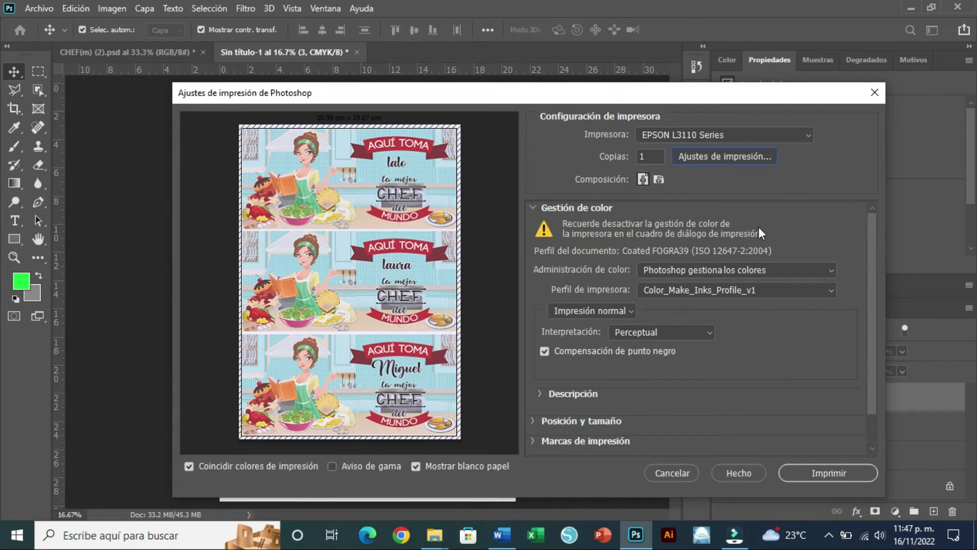